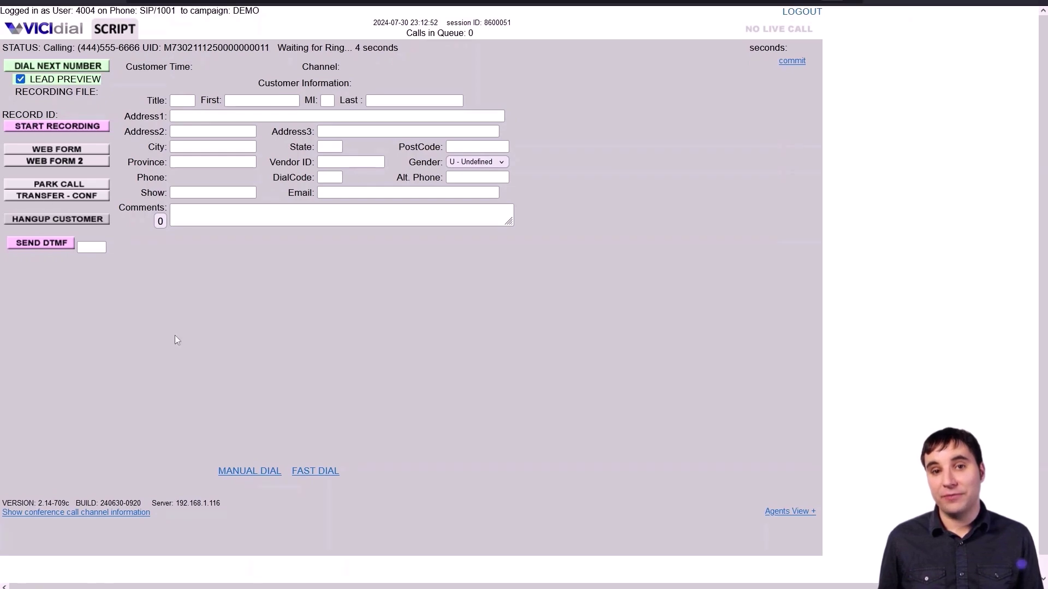
Step: Place a manual call to the new number 21212
left_click(250, 474)
left_click(184, 108)
type("fdfsdf")
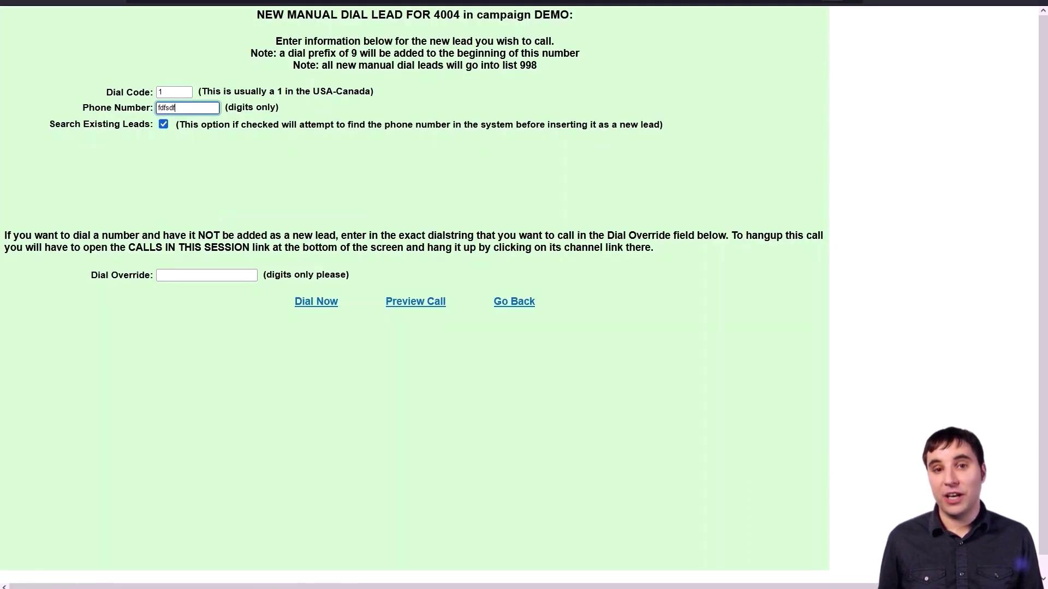
key("BackSpace")
key("BackSpace")
key("BackSpace")
type("21212")
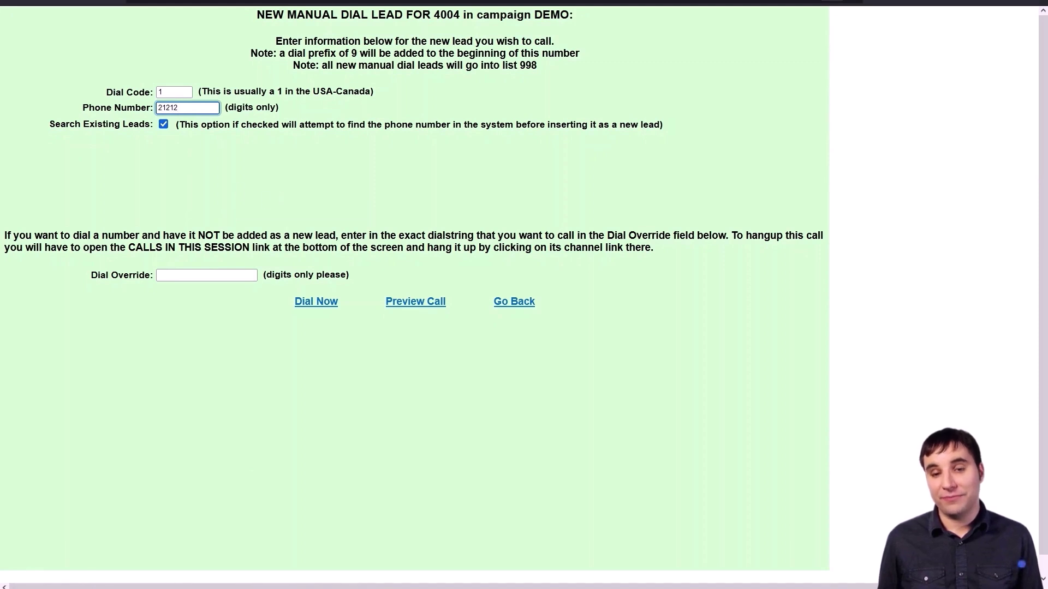
left_click(320, 303)
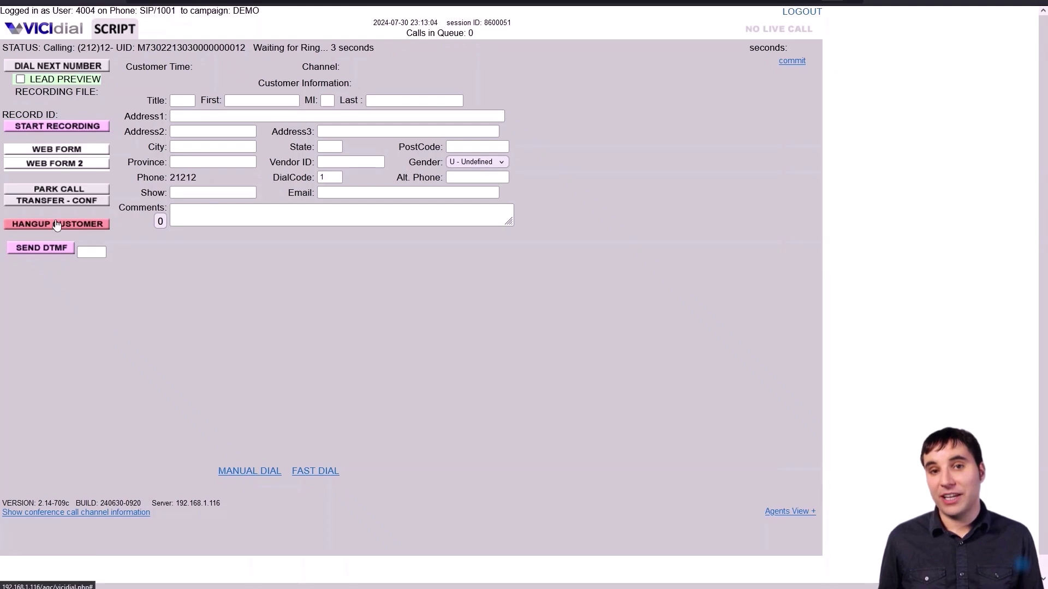
Step: Hang up the call and submit it as N - No Answer
left_click(55, 223)
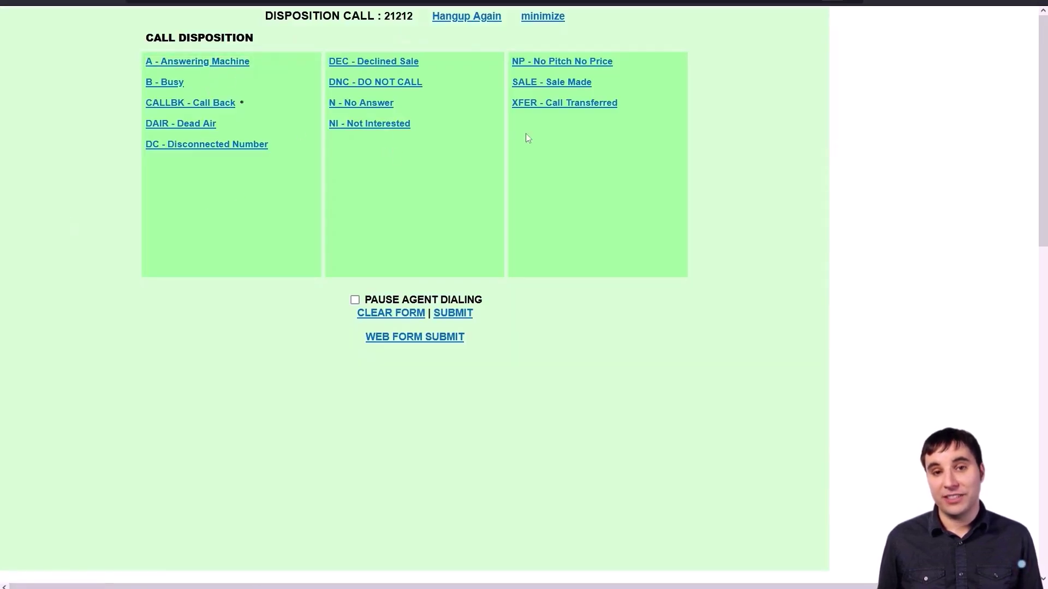
left_click(382, 105)
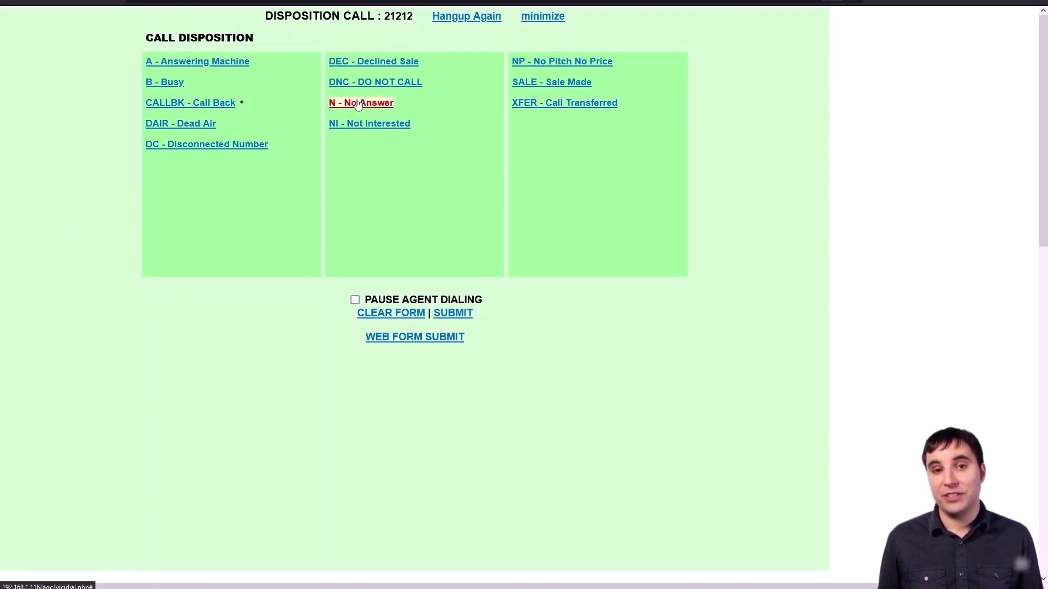
left_click(452, 313)
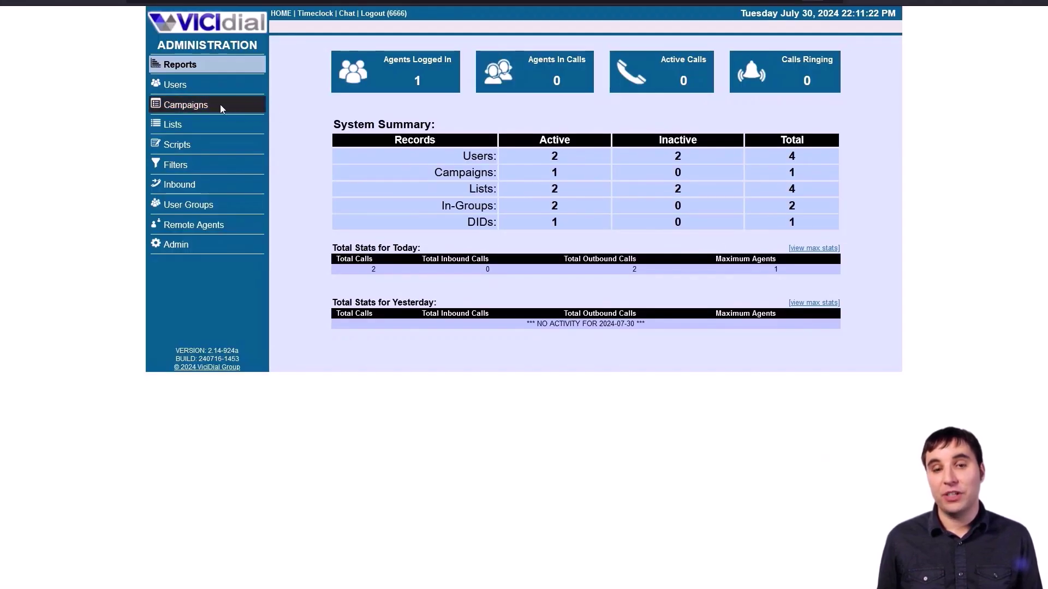
Step: Go to the demo campaign's detailed Statuses page
left_click(201, 105)
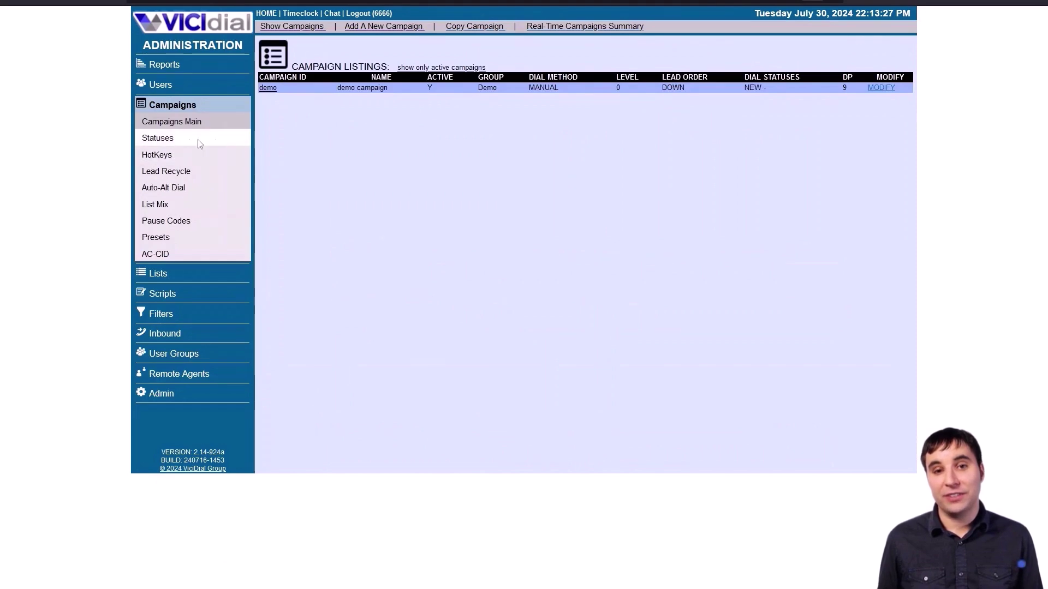
left_click(163, 140)
left_click(182, 122)
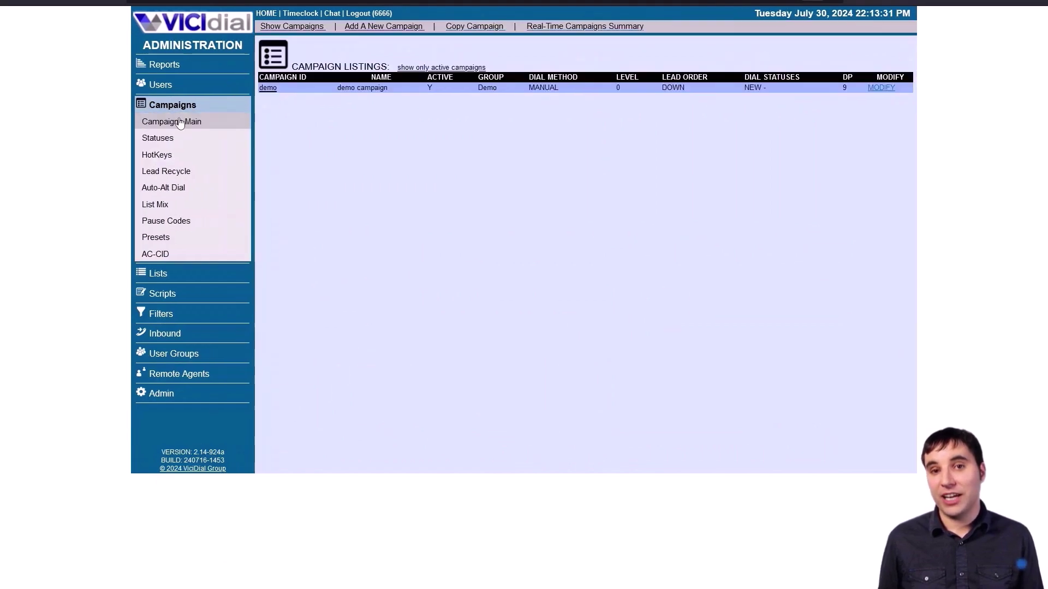
left_click(269, 86)
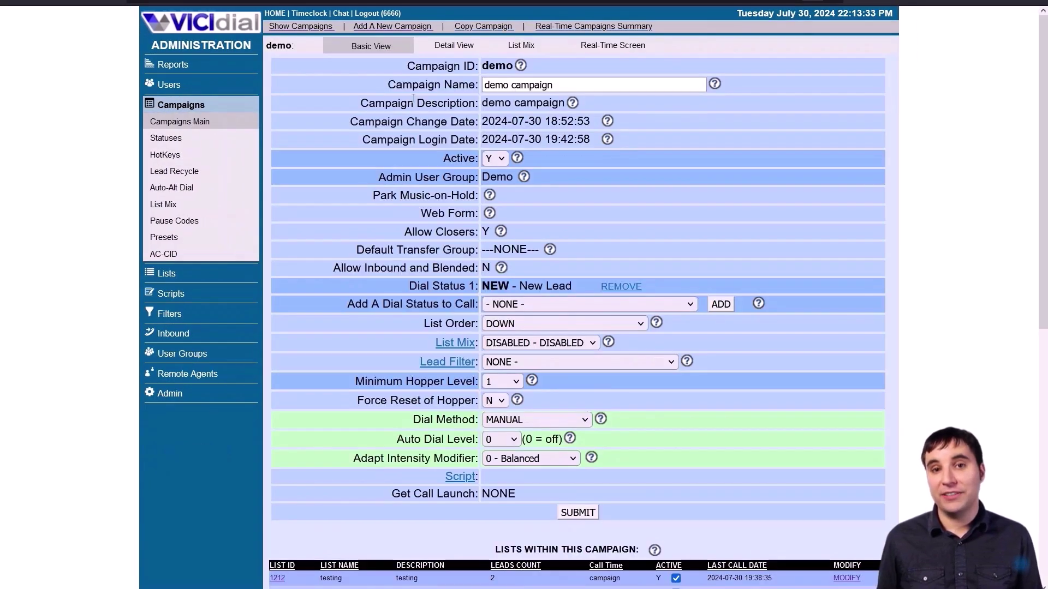
left_click(453, 46)
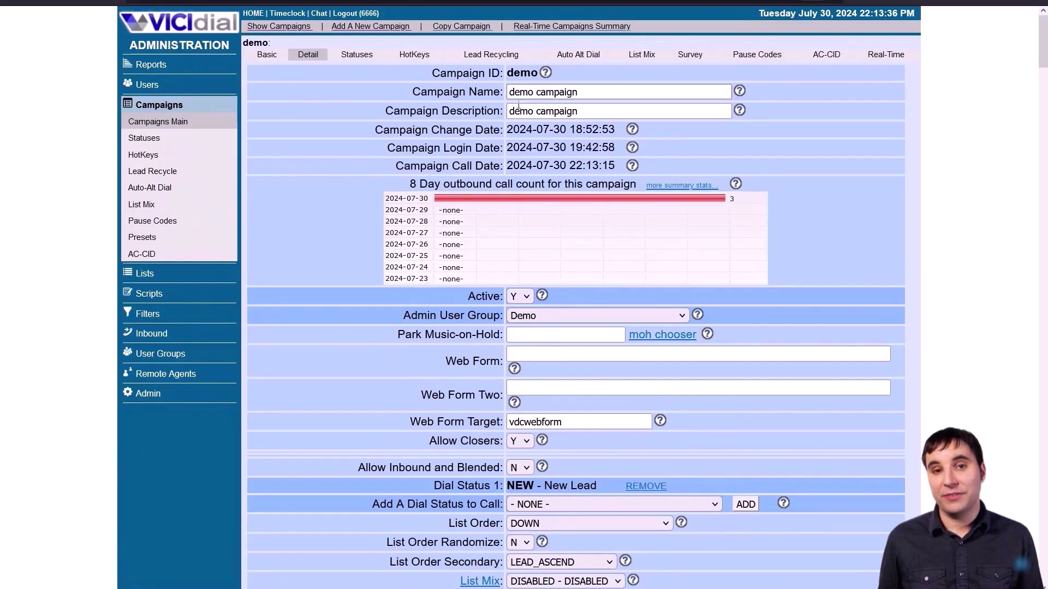
left_click(365, 56)
Step: Add status 'test' described 'testing status', selectable Y, human answer N, no category
left_click(362, 308)
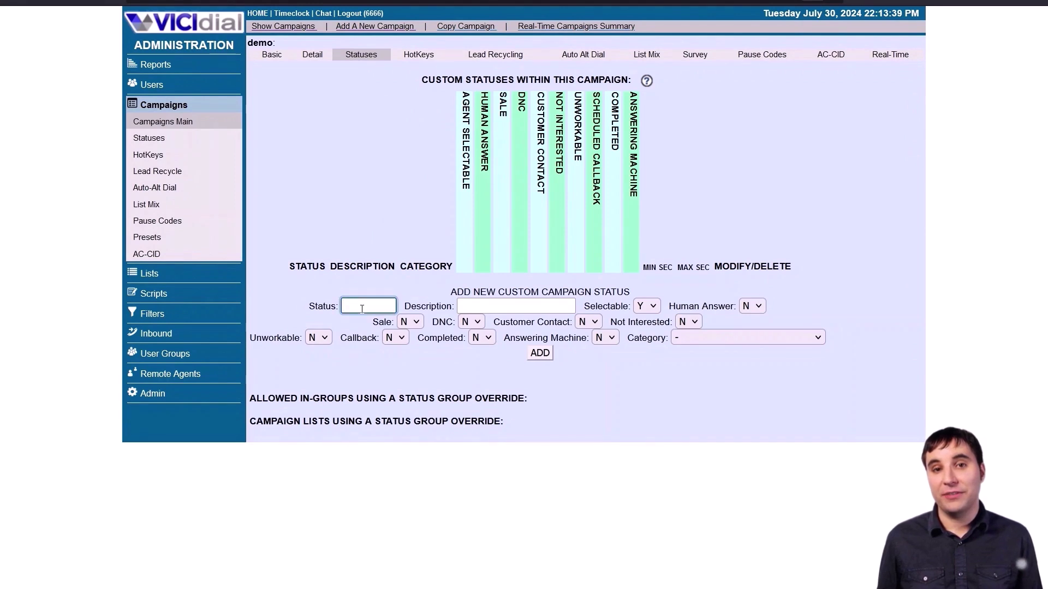
type("test")
key("Tab")
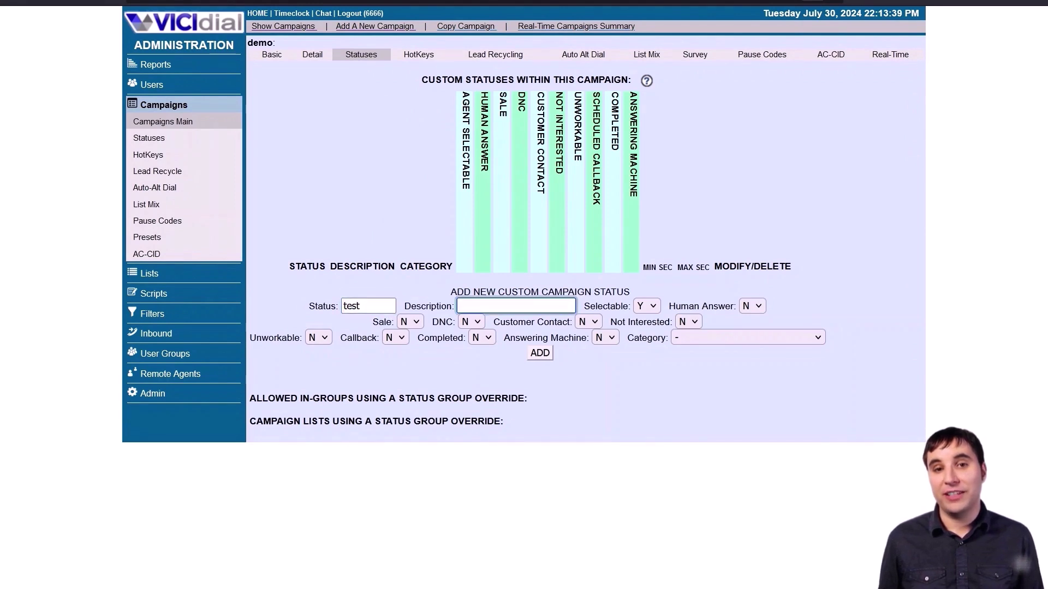
type("testing statu")
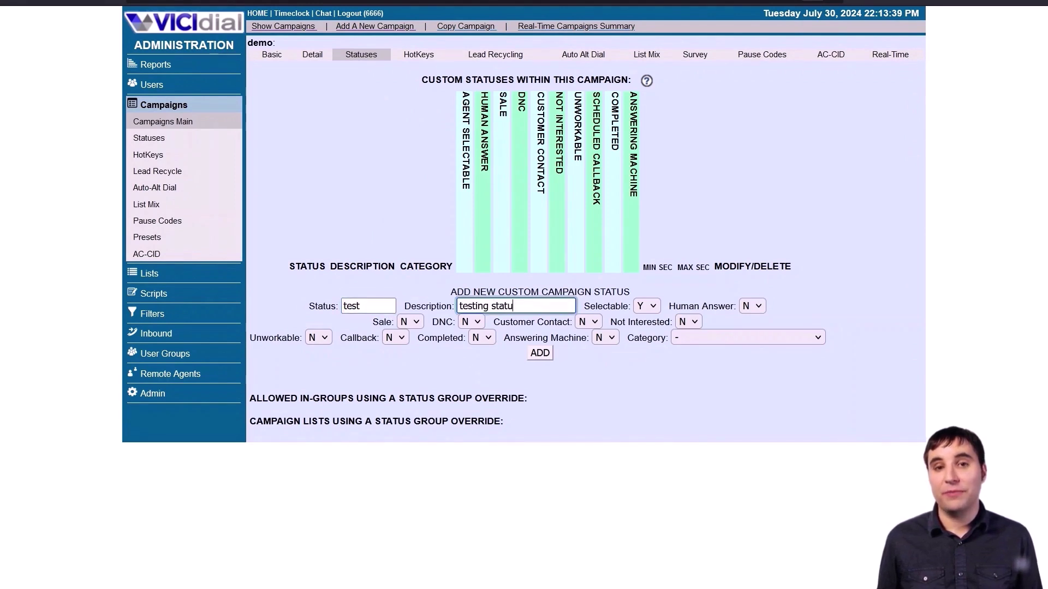
type("s")
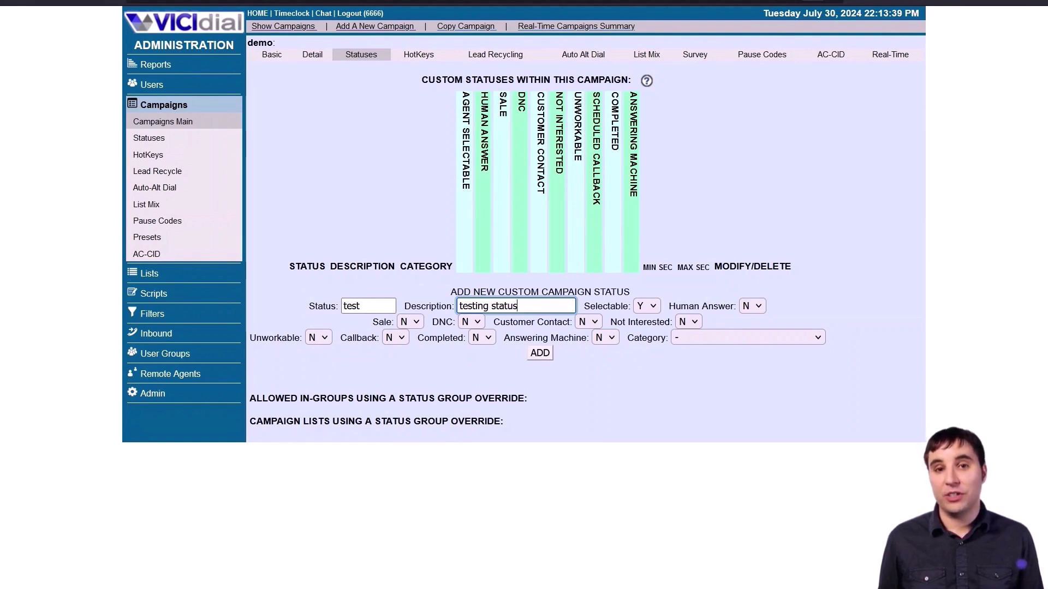
double_click(361, 305)
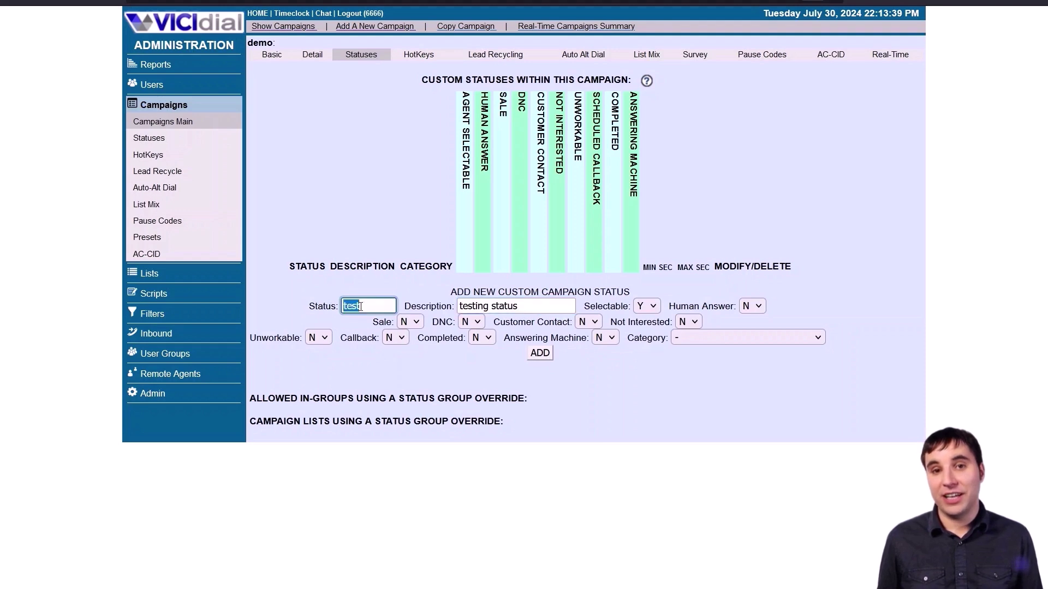
left_click_drag(530, 309, 525, 301)
left_click(528, 303)
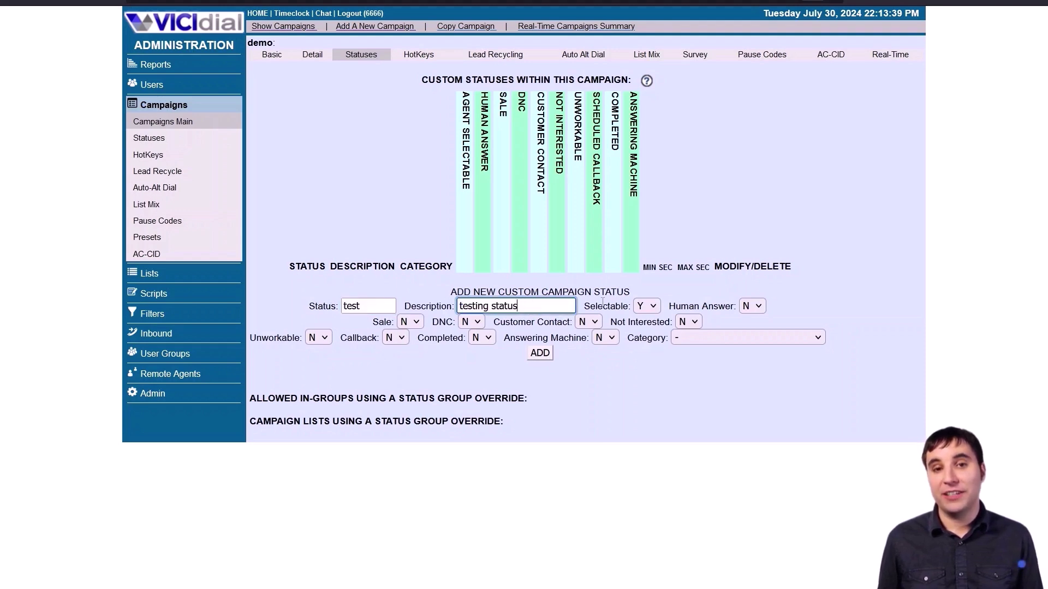
left_click(651, 307)
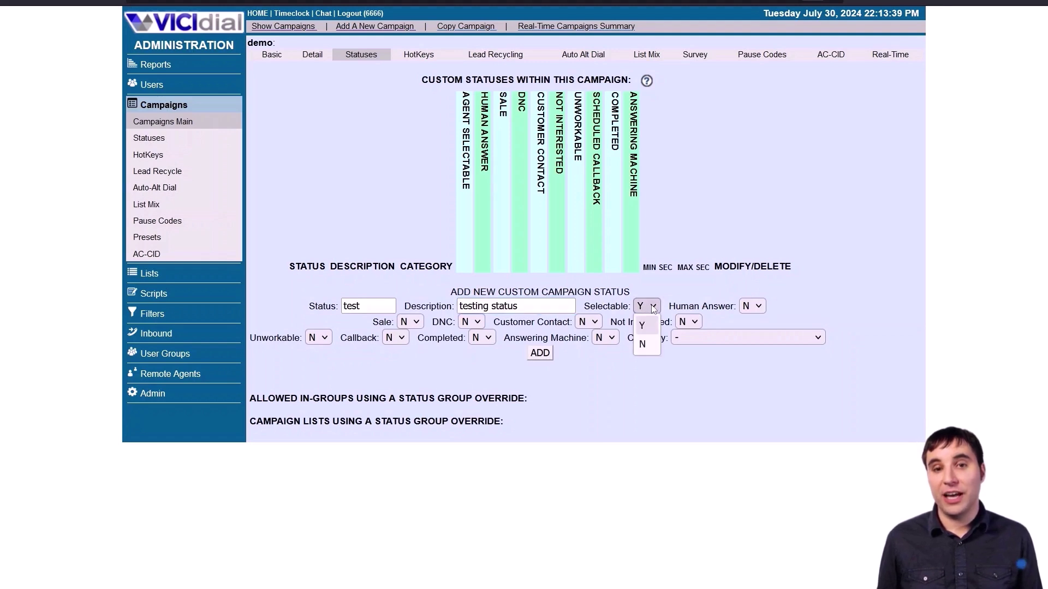
left_click(651, 325)
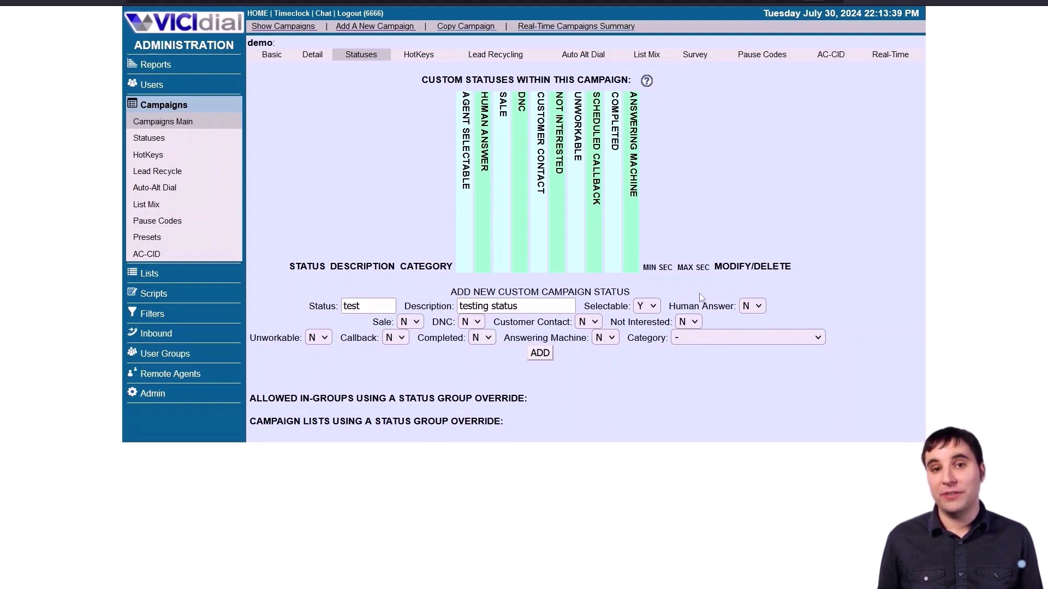
left_click(750, 308)
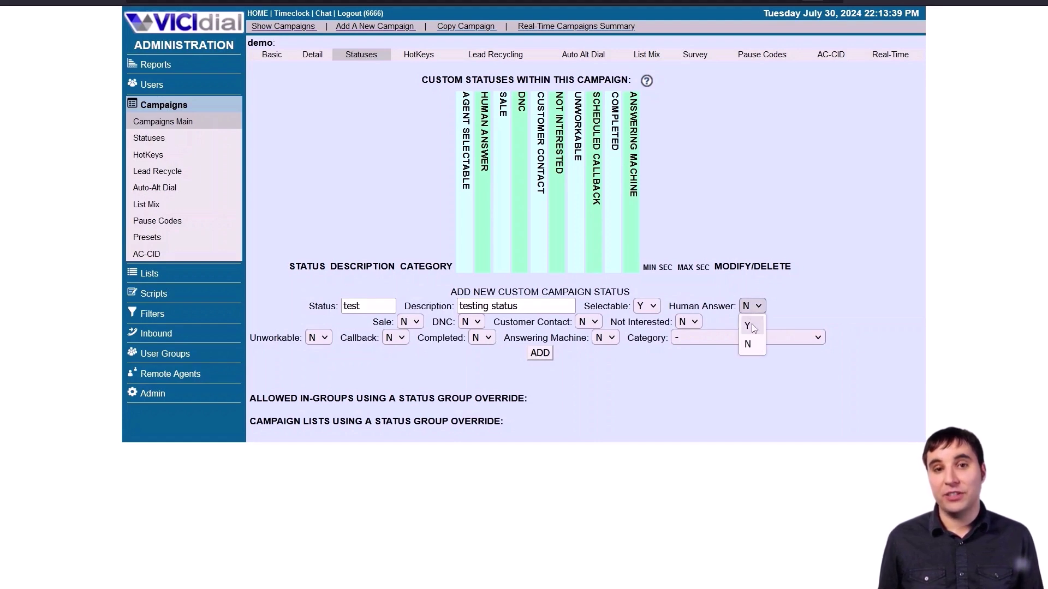
left_click(784, 320)
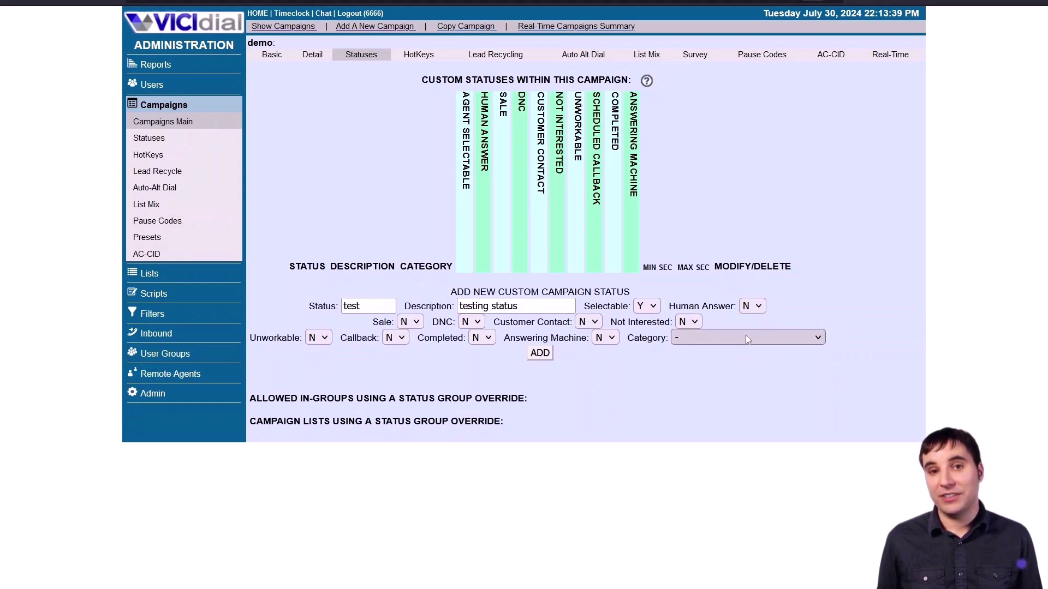
left_click(709, 339)
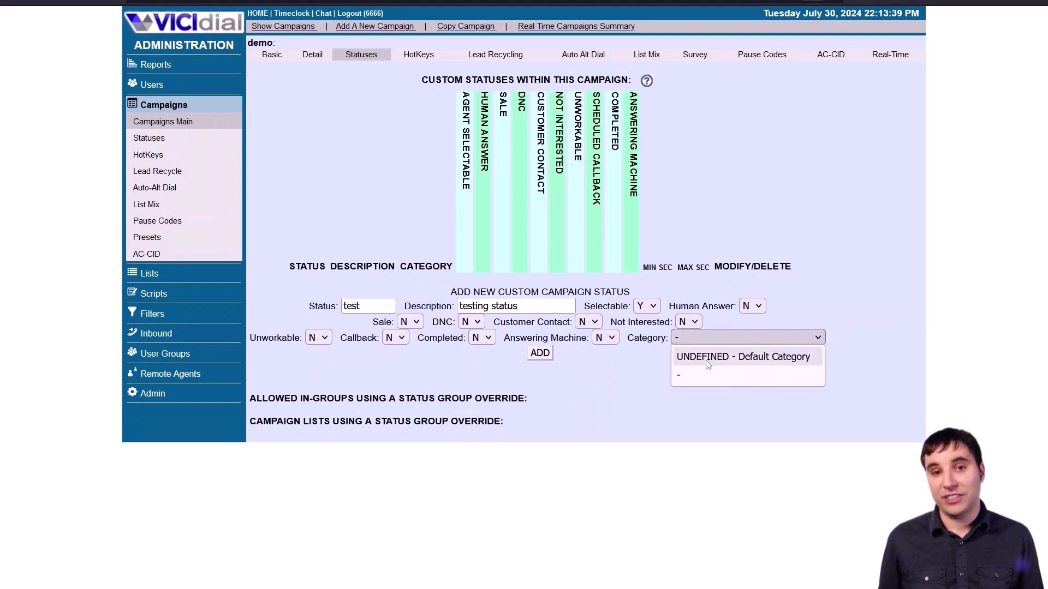
left_click(630, 358)
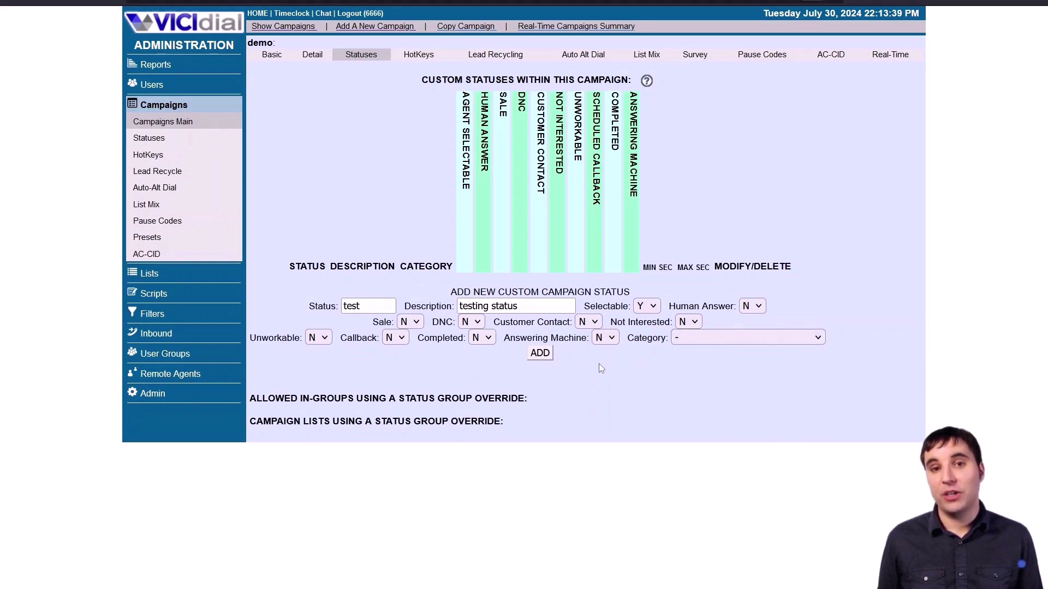
left_click(541, 354)
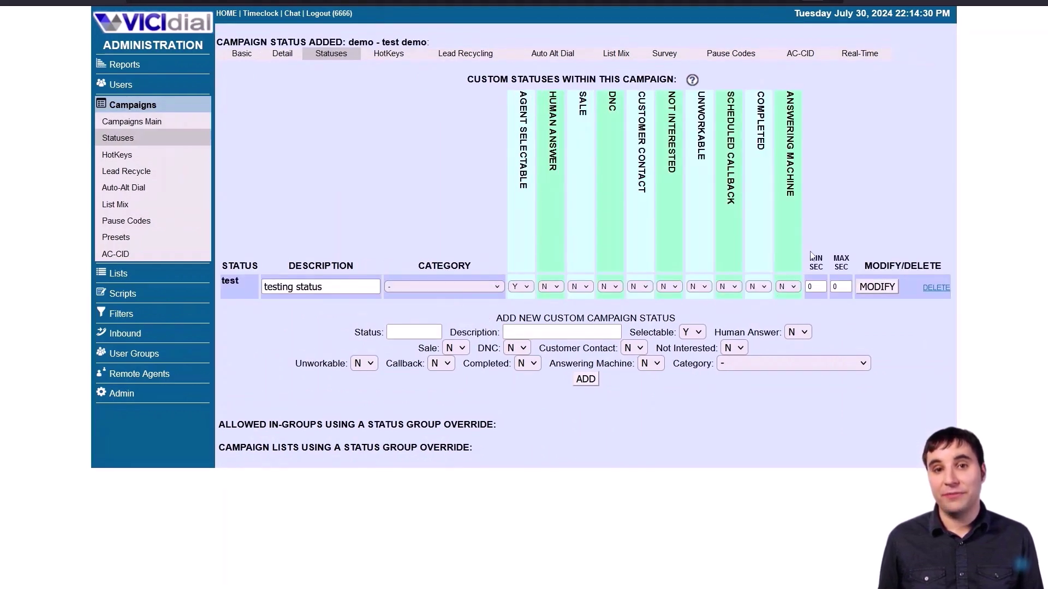
Step: Save the test status with a 20-second minimum and a 30-second maximum
double_click(816, 287)
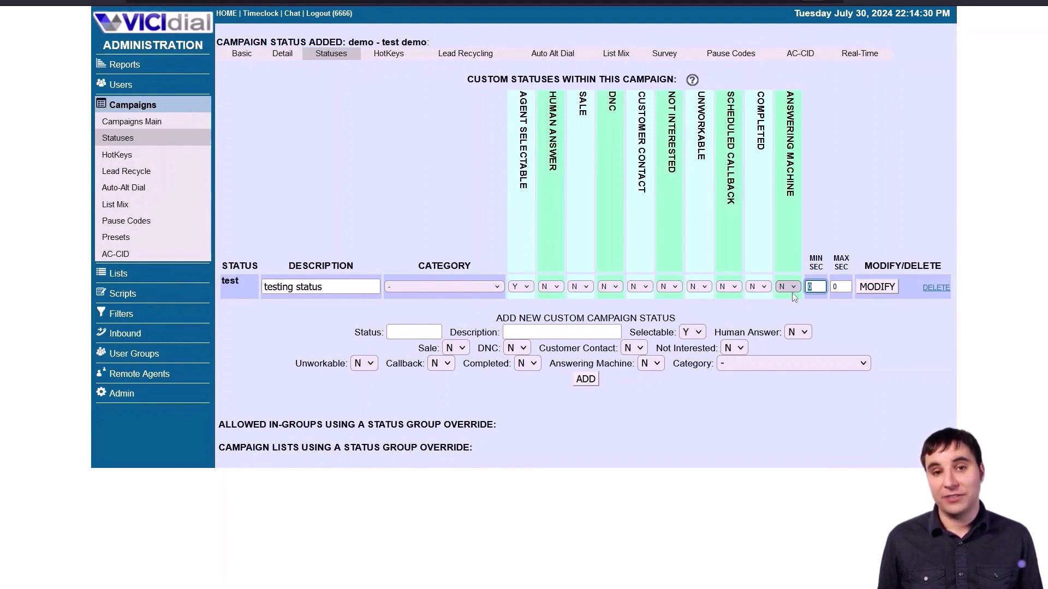
type("1")
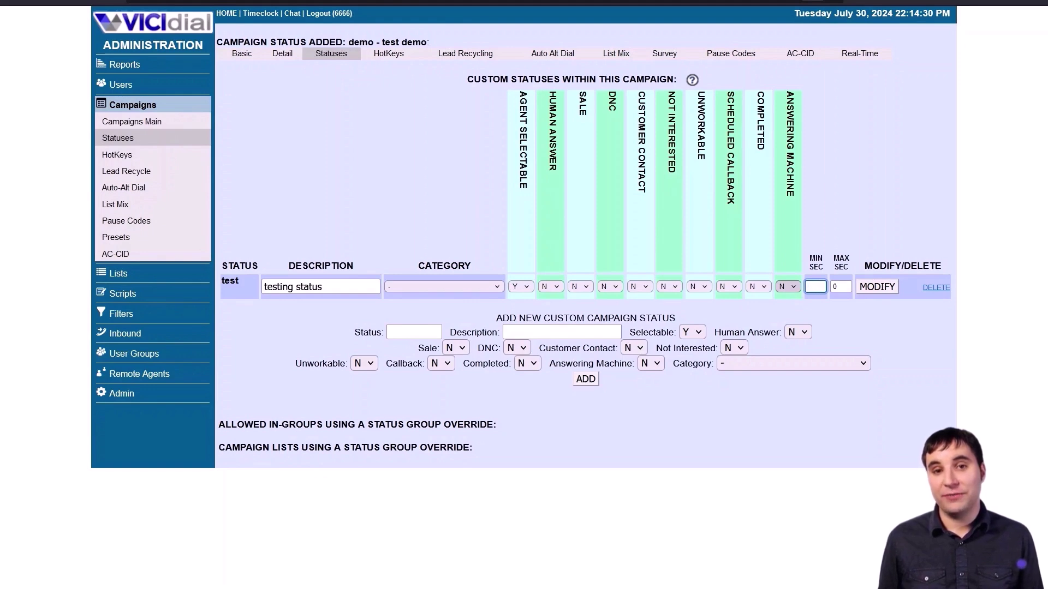
type("20")
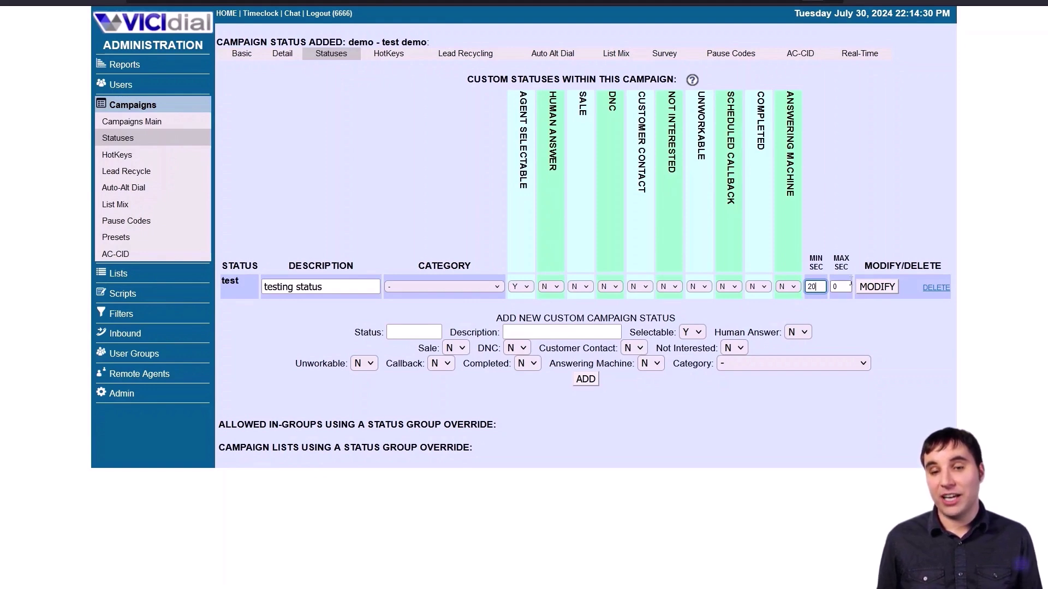
key("Tab")
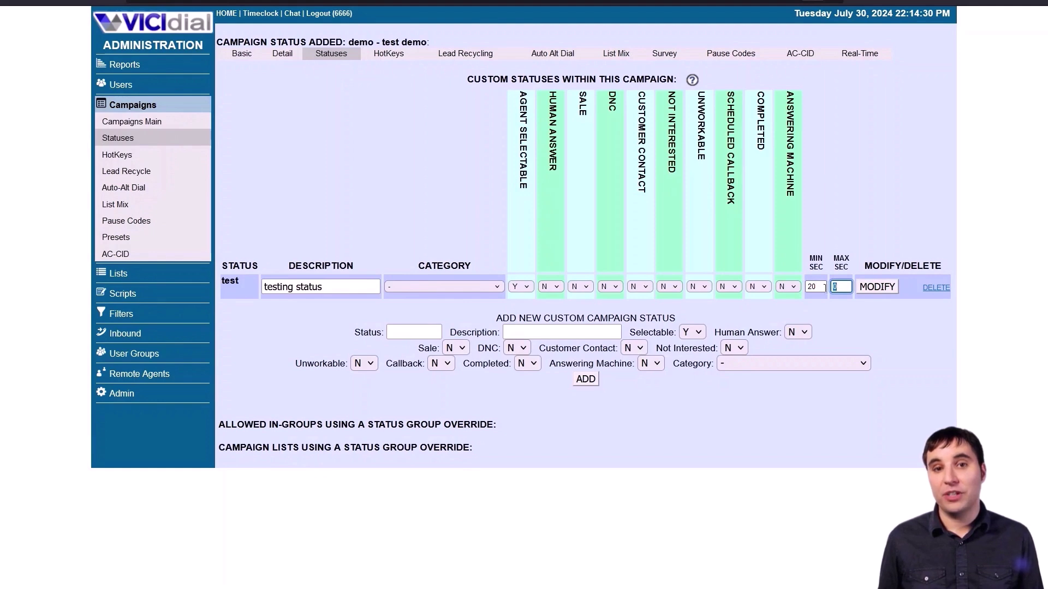
left_click(876, 288)
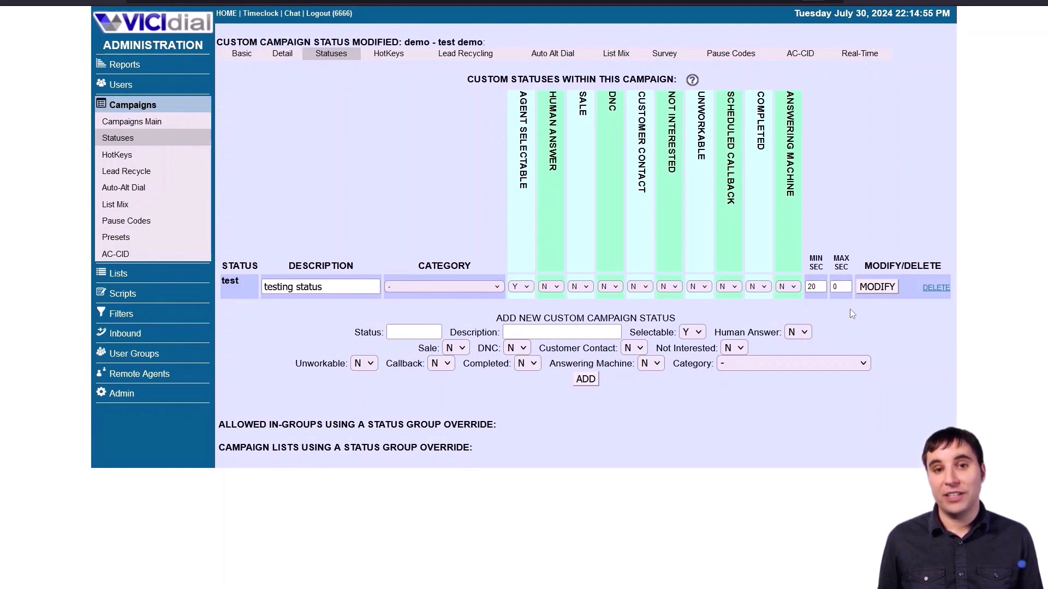
double_click(842, 287)
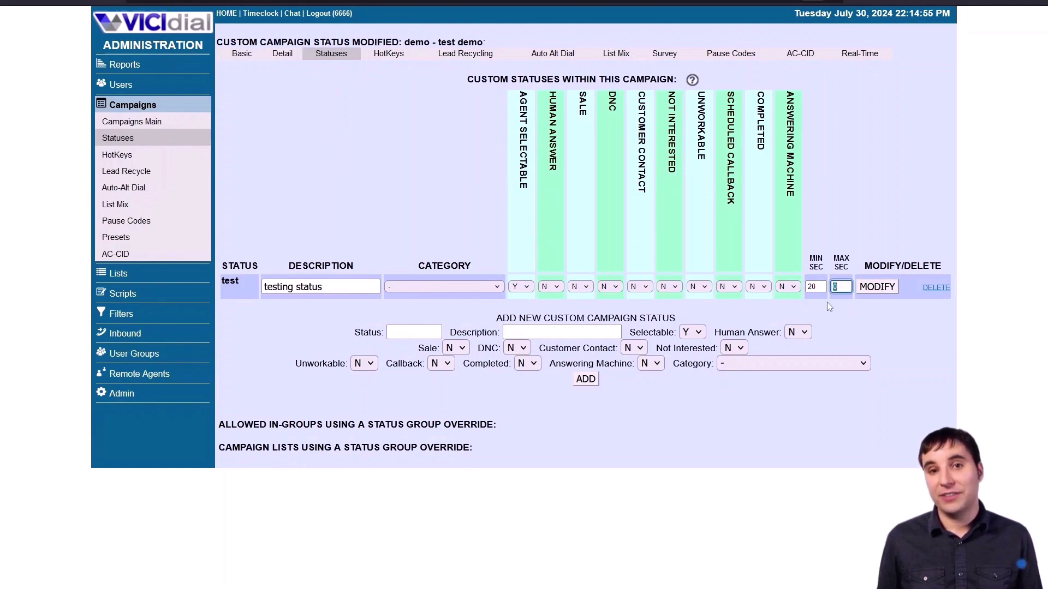
type("30")
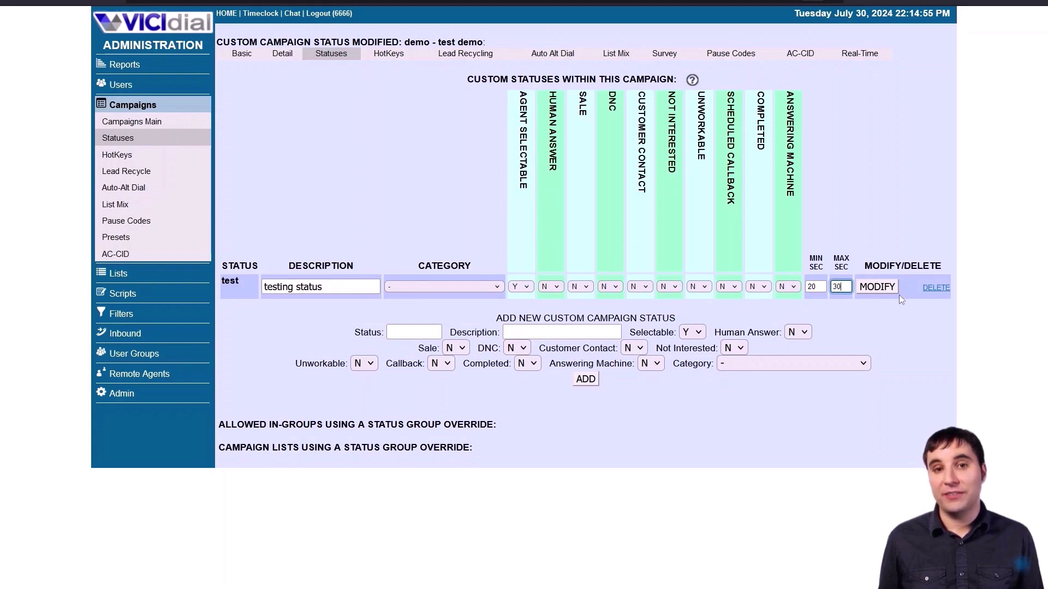
left_click(884, 292)
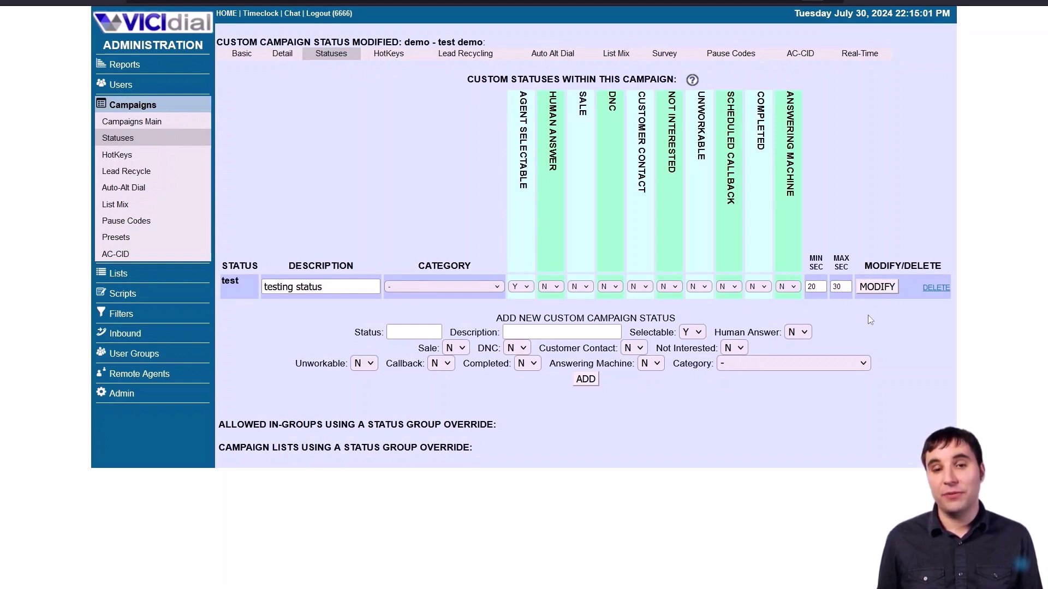
Step: Change the test status to 15 seconds minimum, 0 maximum, and log the agent out
double_click(813, 287)
type("1")
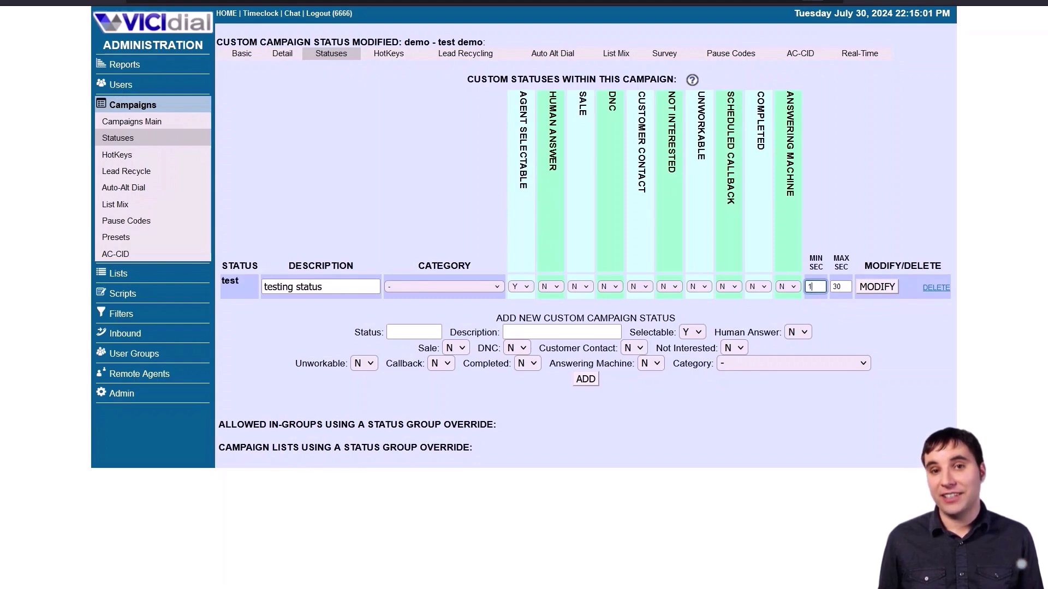
type("5")
double_click(841, 287)
type("0")
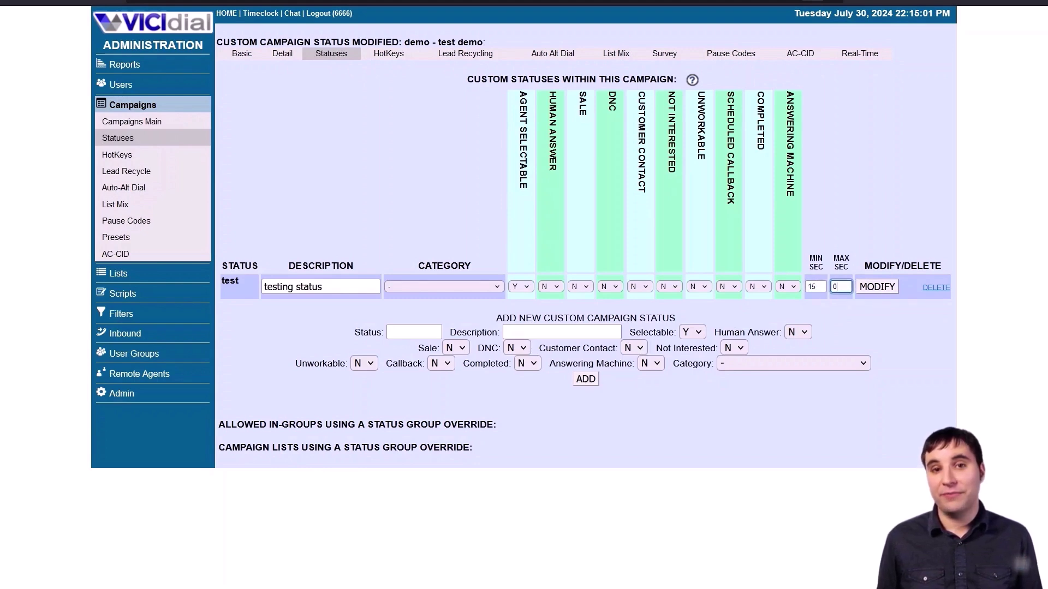
left_click(876, 290)
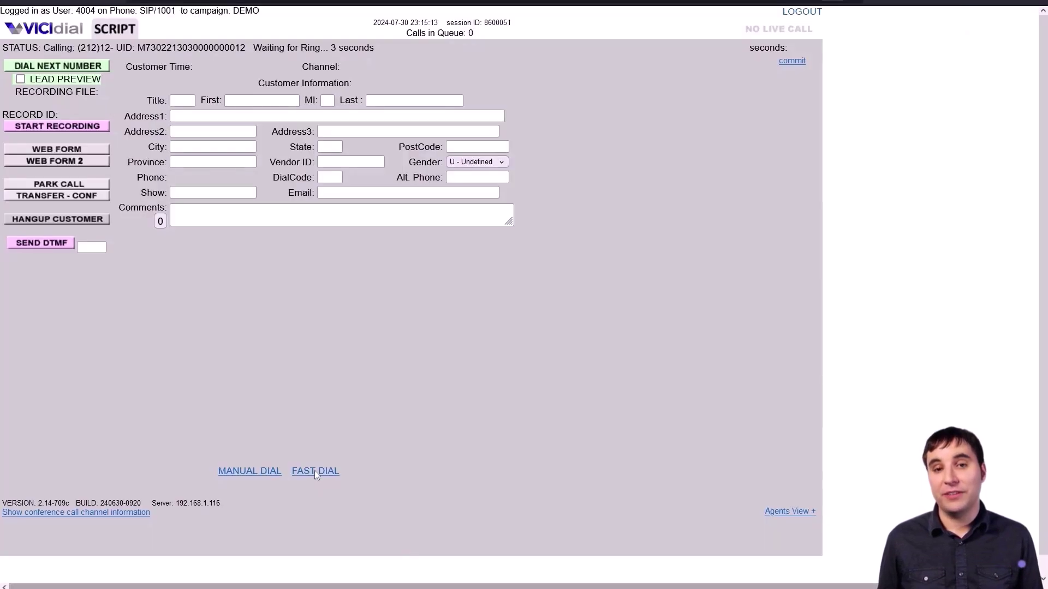
left_click(798, 12)
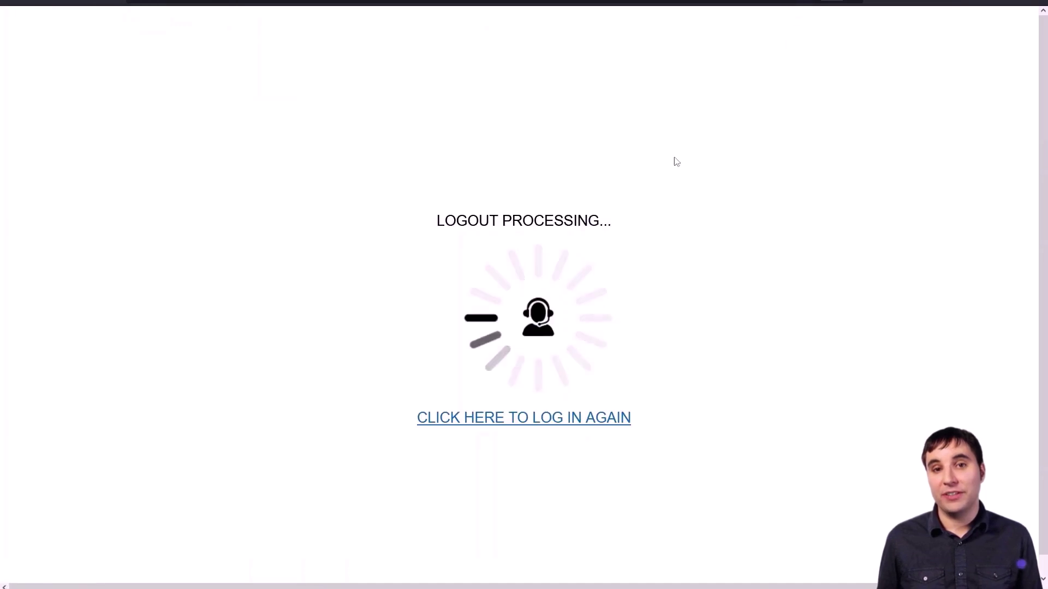
Step: Log back into the demo campaign, answer Zoiper, and dial and hang up 11111
left_click(542, 422)
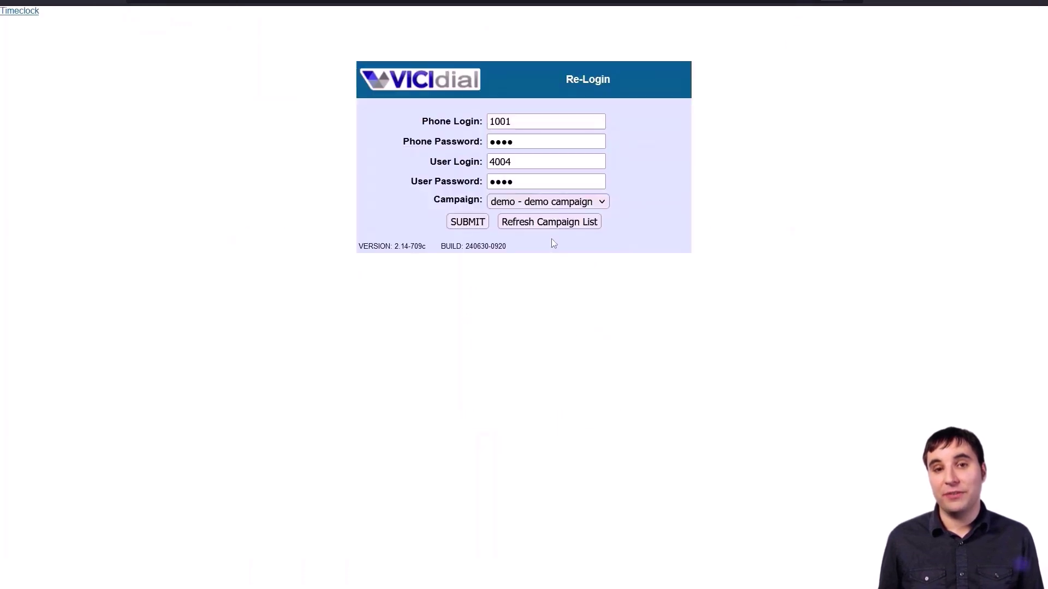
left_click(466, 226)
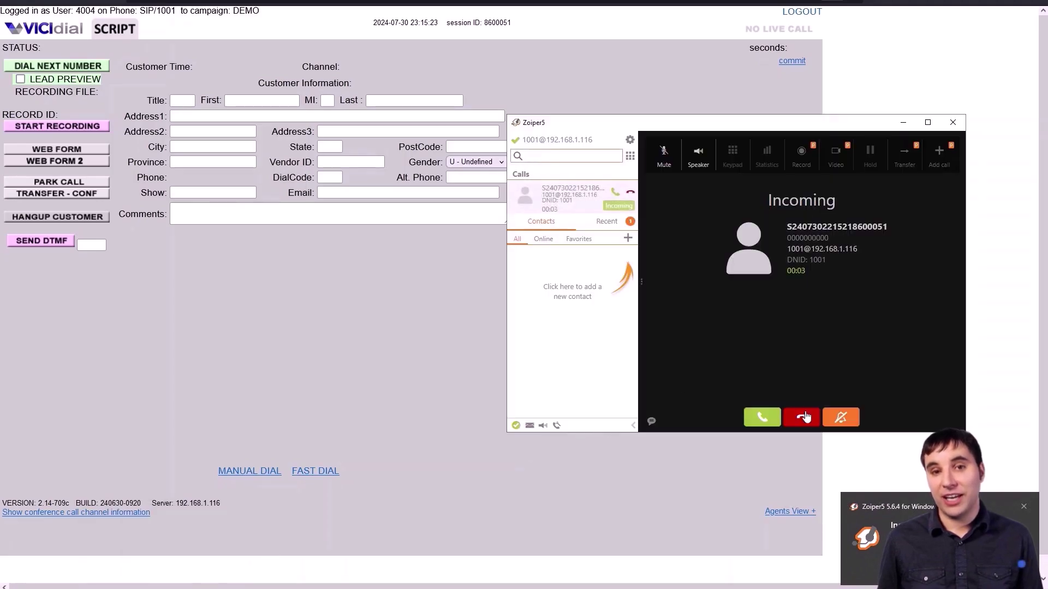
left_click(761, 417)
left_click(367, 377)
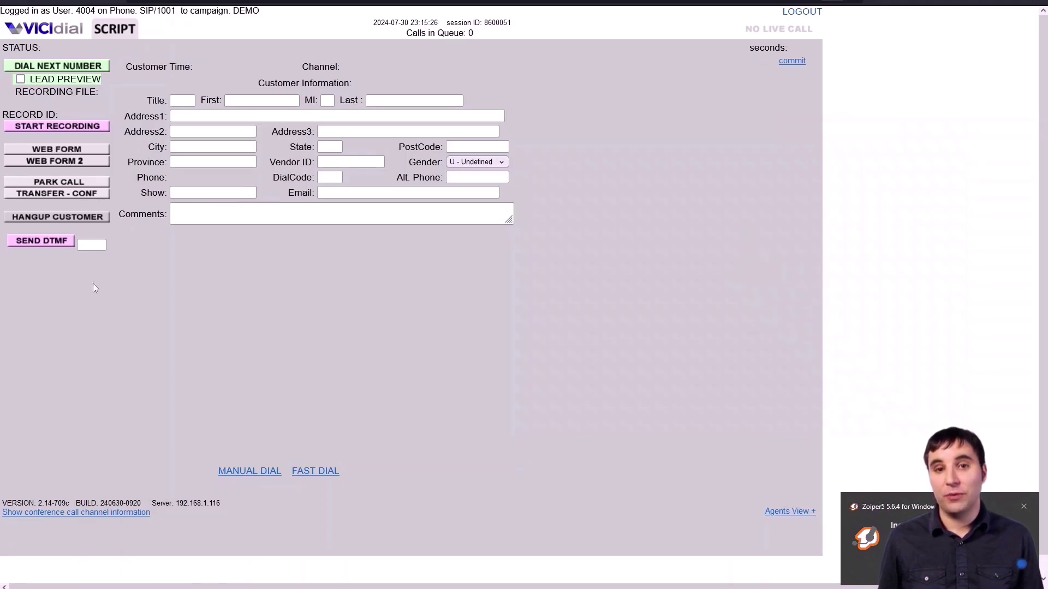
left_click(249, 471)
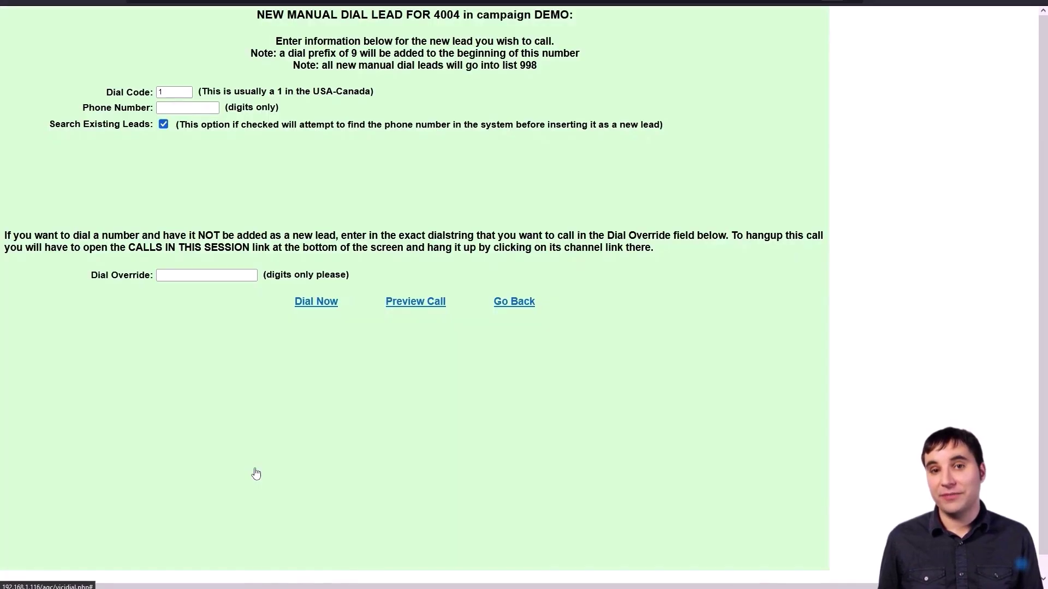
left_click(184, 109)
type("11111")
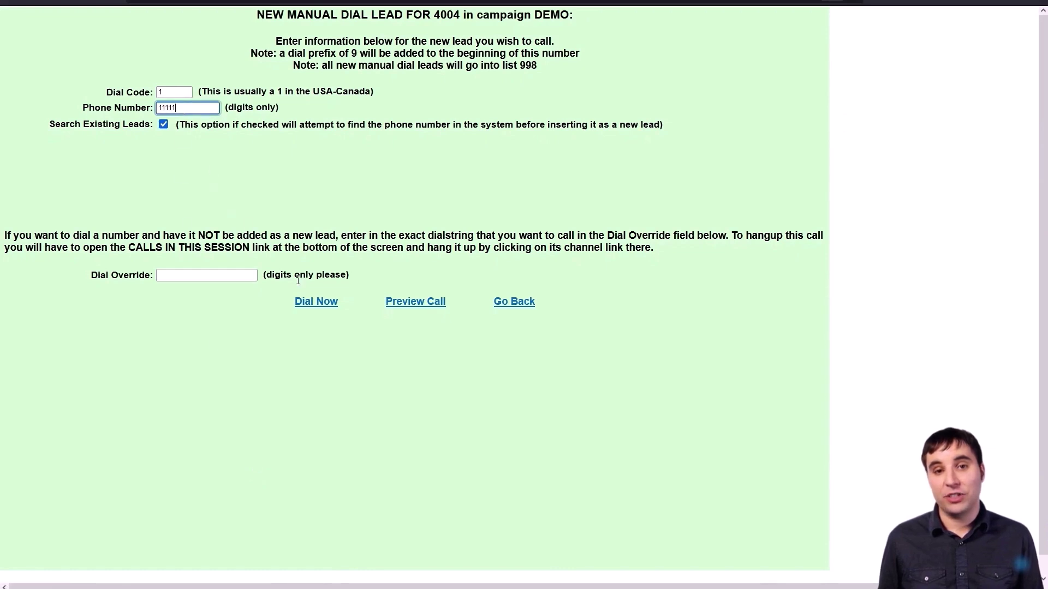
left_click(315, 301)
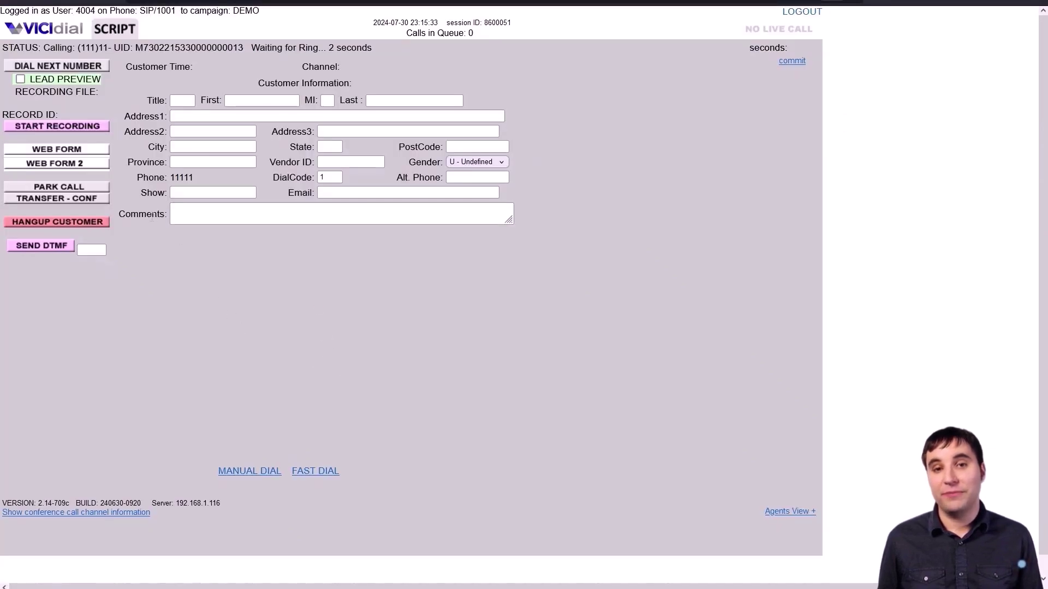
left_click(71, 220)
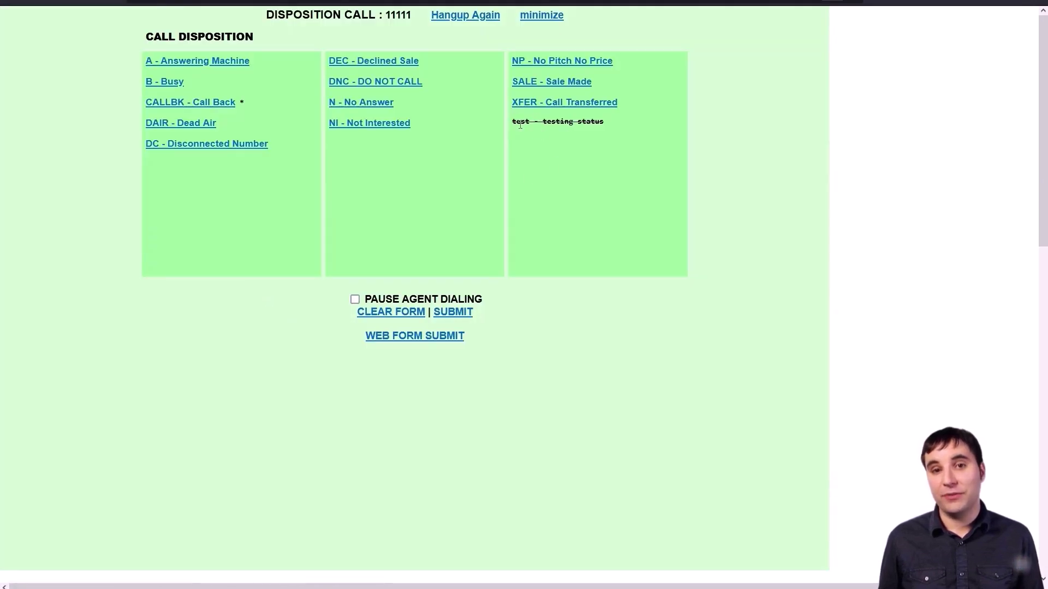
Step: Confirm 'test - testing status' is unavailable, then reset its minimum seconds to 0
left_click_drag(611, 124, 510, 122)
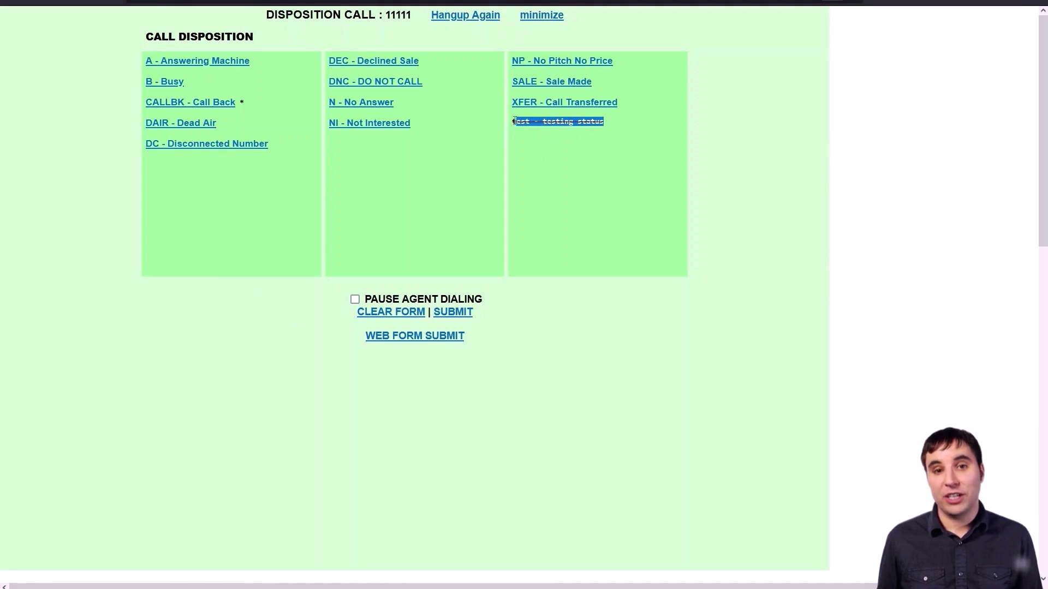
left_click(537, 161)
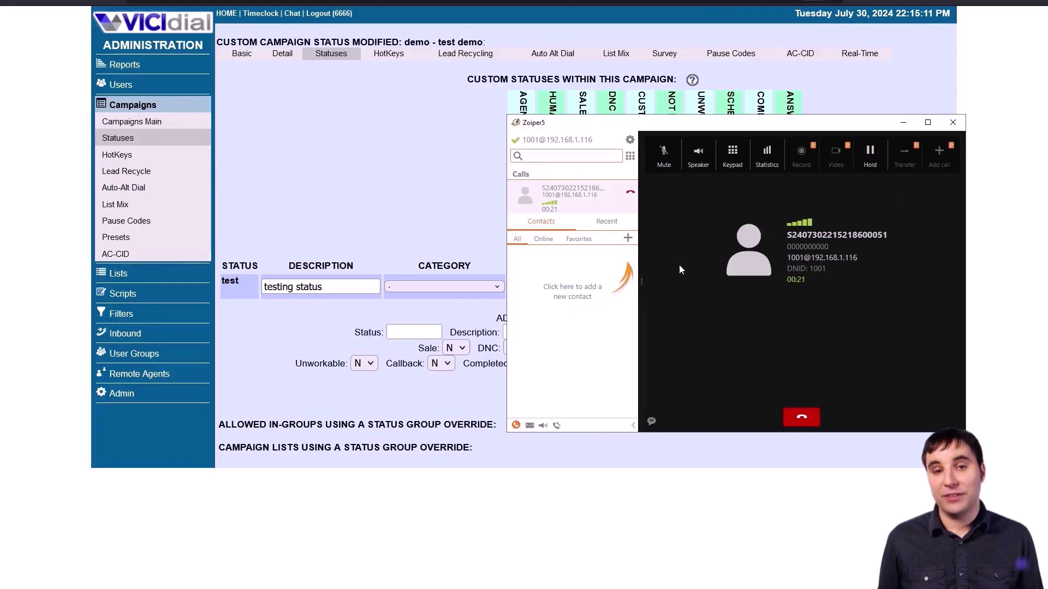
left_click(730, 487)
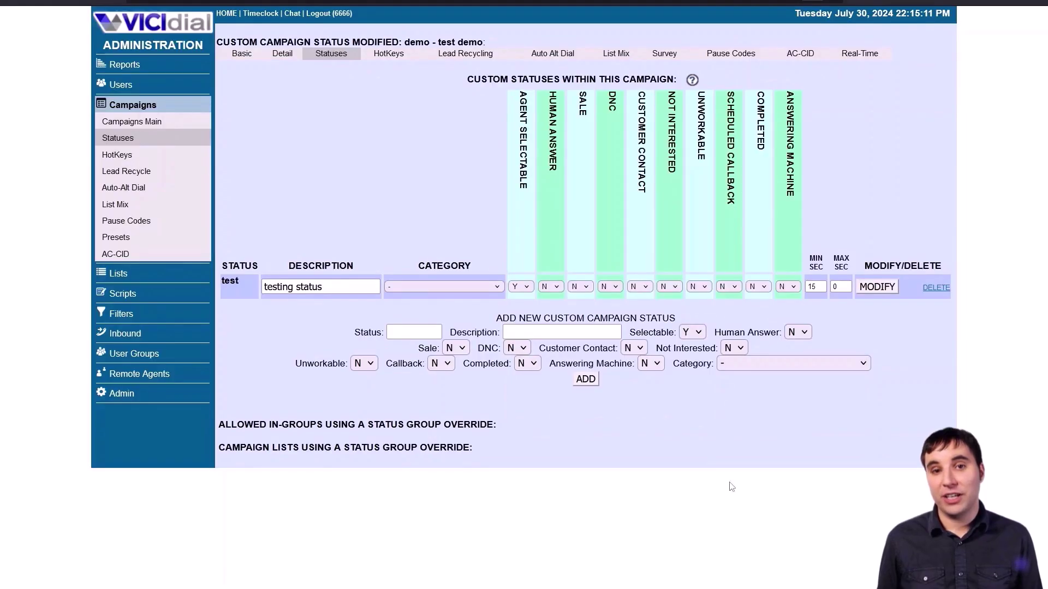
double_click(816, 287)
type("0")
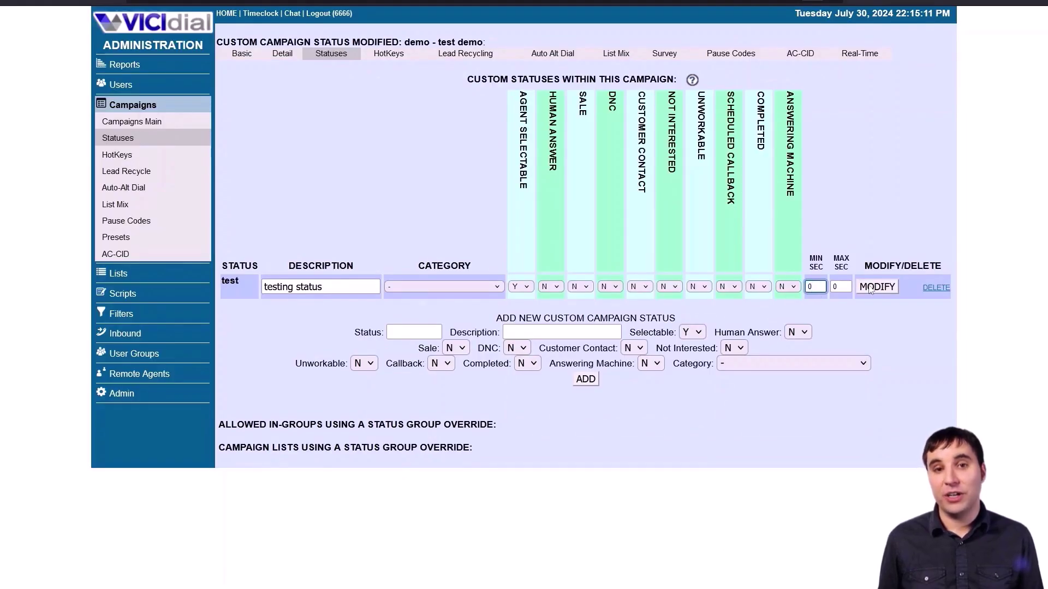
left_click(887, 294)
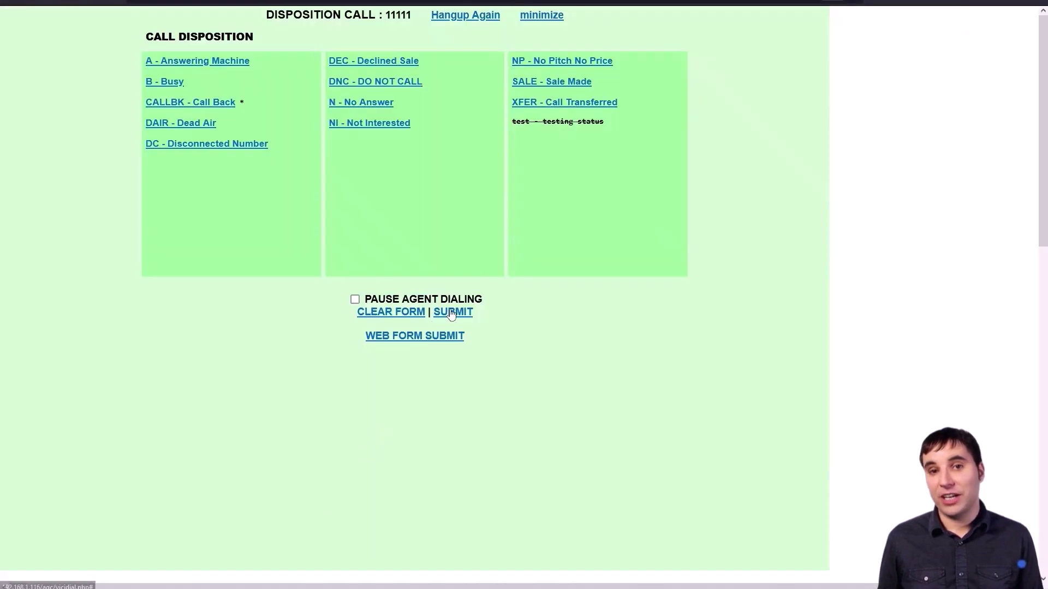
Step: Disposition the pending call as Not Interested
left_click(450, 314)
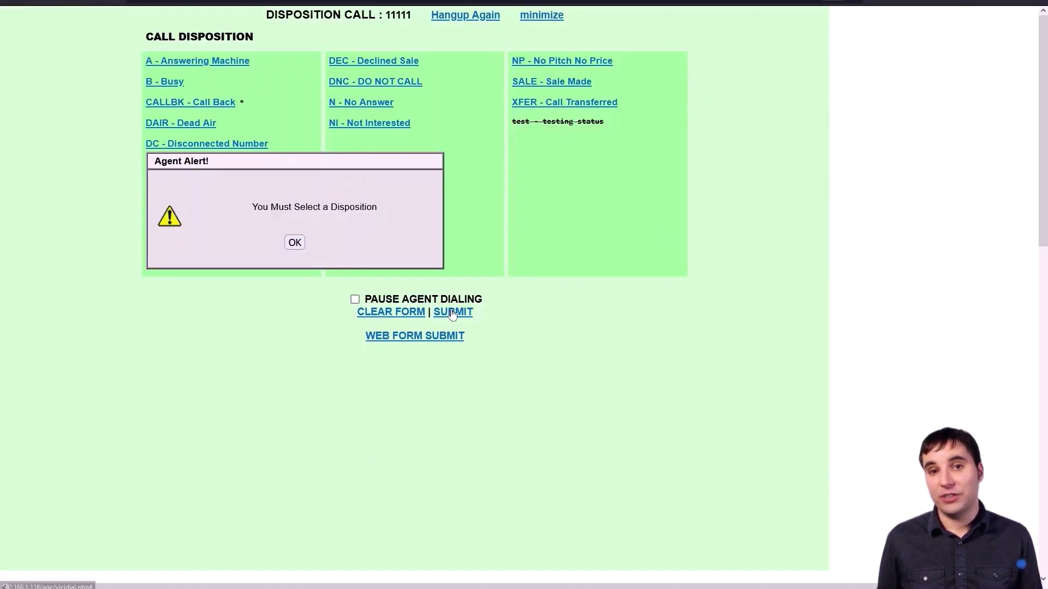
left_click(294, 240)
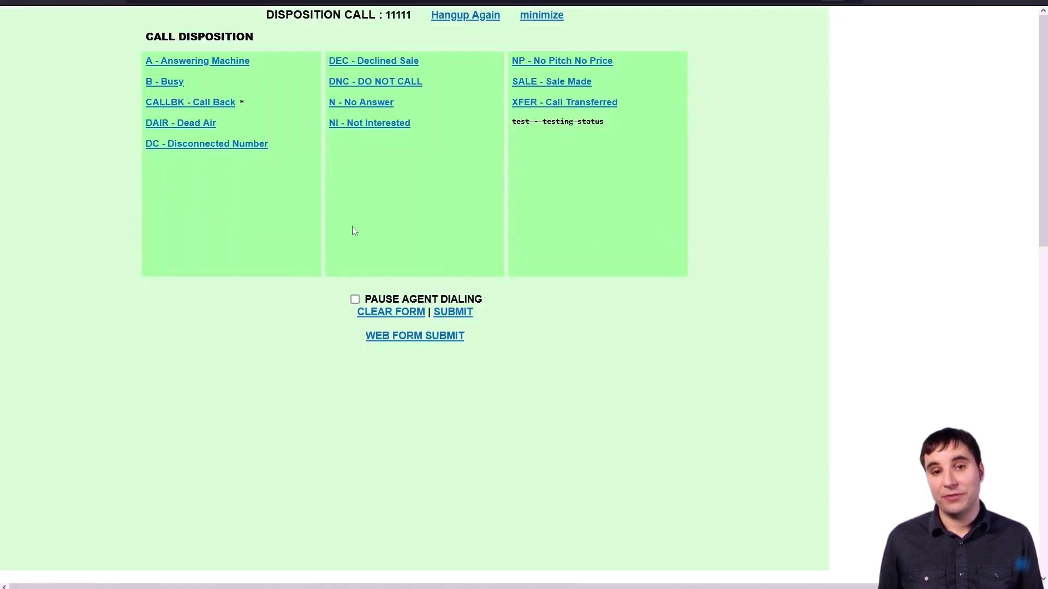
left_click(367, 125)
left_click(452, 314)
Step: Log the agent out and back in, answering the Zoiper phone call
left_click(808, 14)
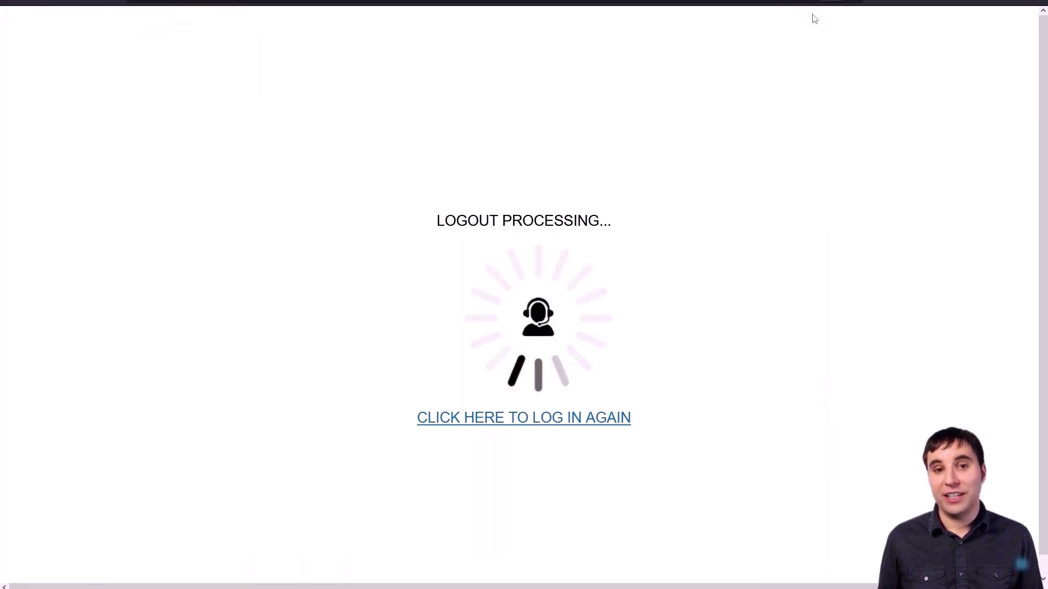
left_click(522, 418)
left_click(475, 228)
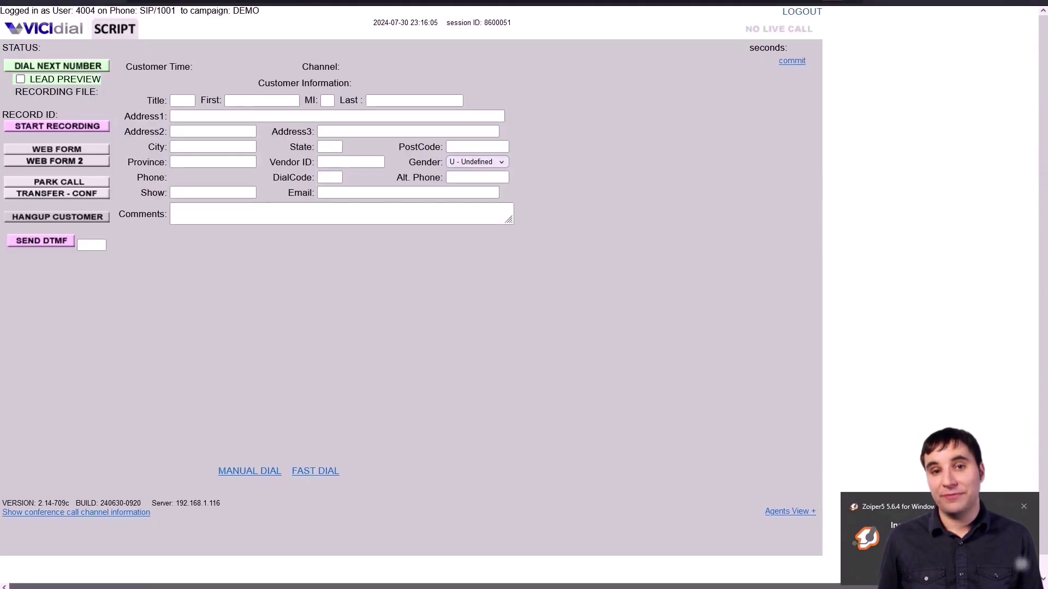
left_click(762, 417)
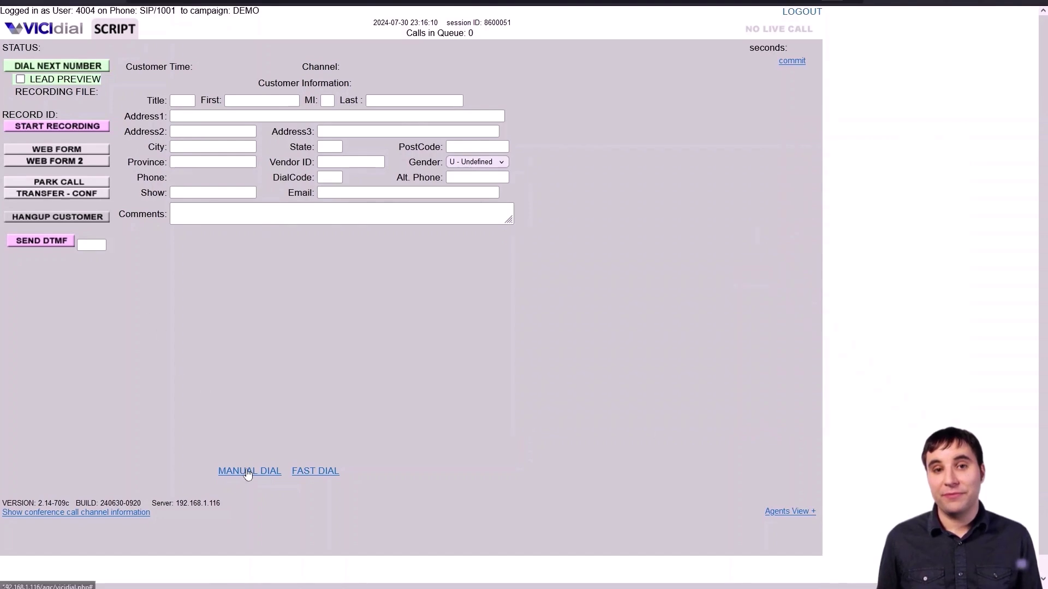
Step: Dial 2223441, hang up, and choose 'test - testing status' as the disposition
left_click(250, 472)
left_click(188, 108)
type("222")
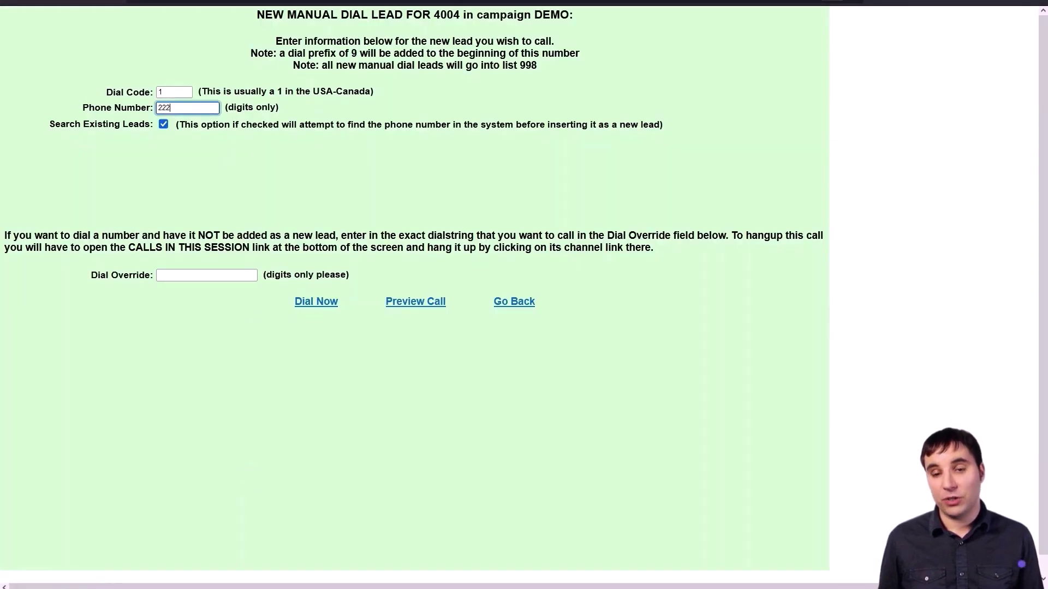
left_click(315, 303)
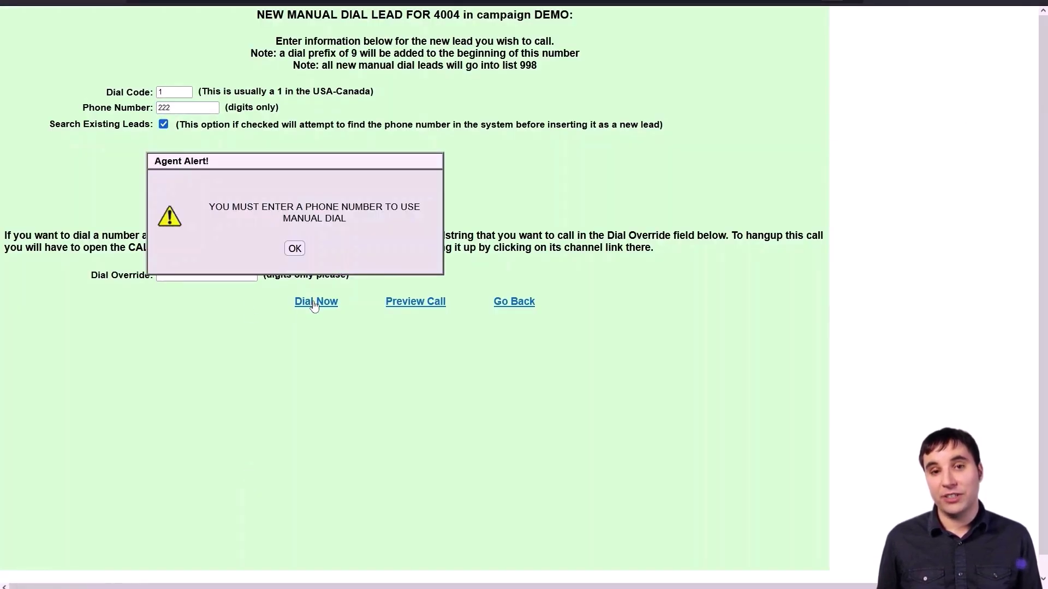
left_click(296, 244)
left_click(202, 108)
type("3441")
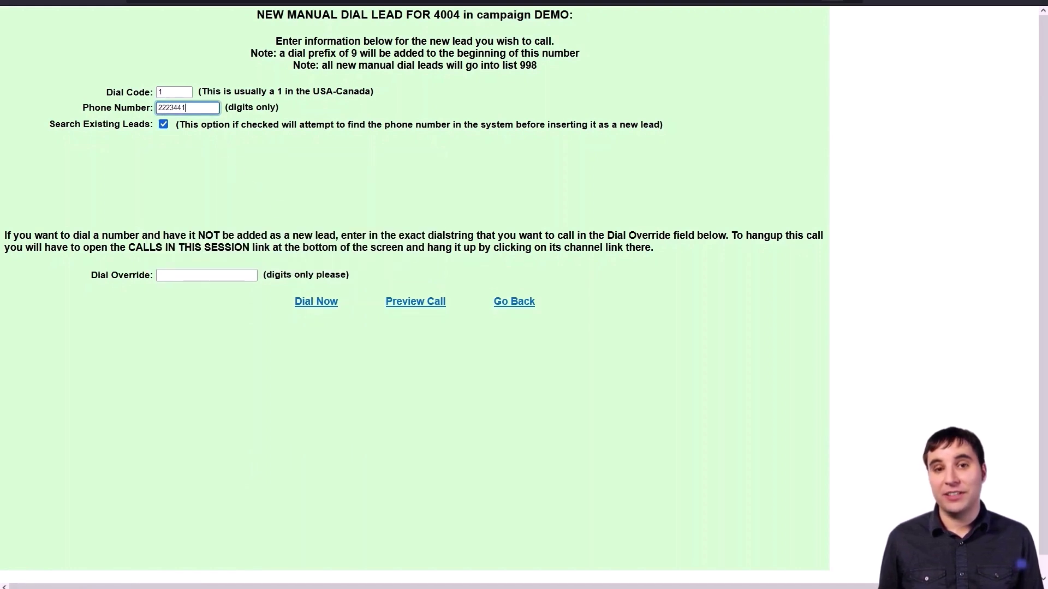
left_click(316, 302)
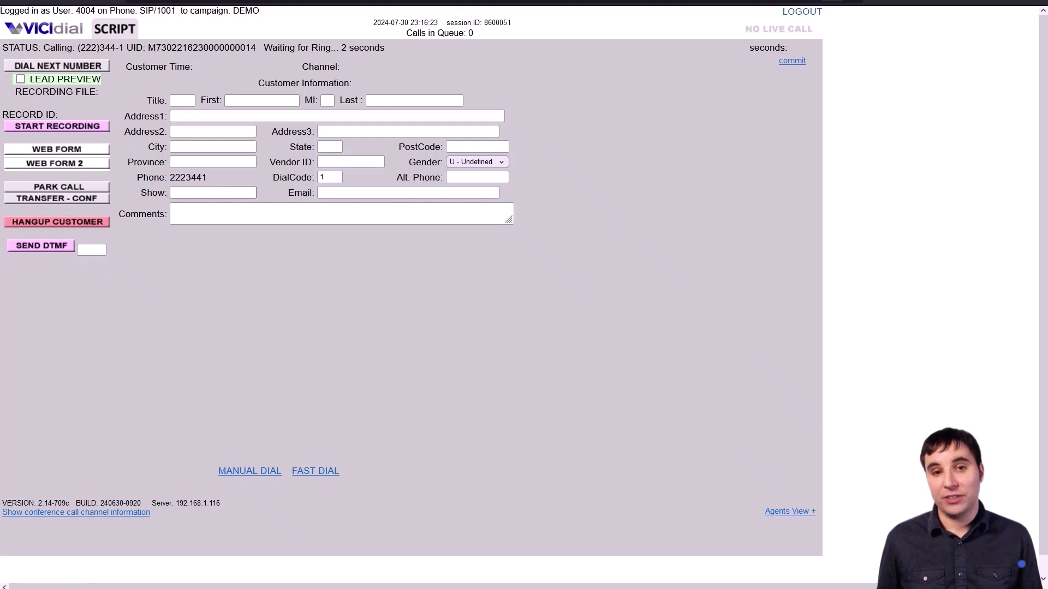
left_click(62, 220)
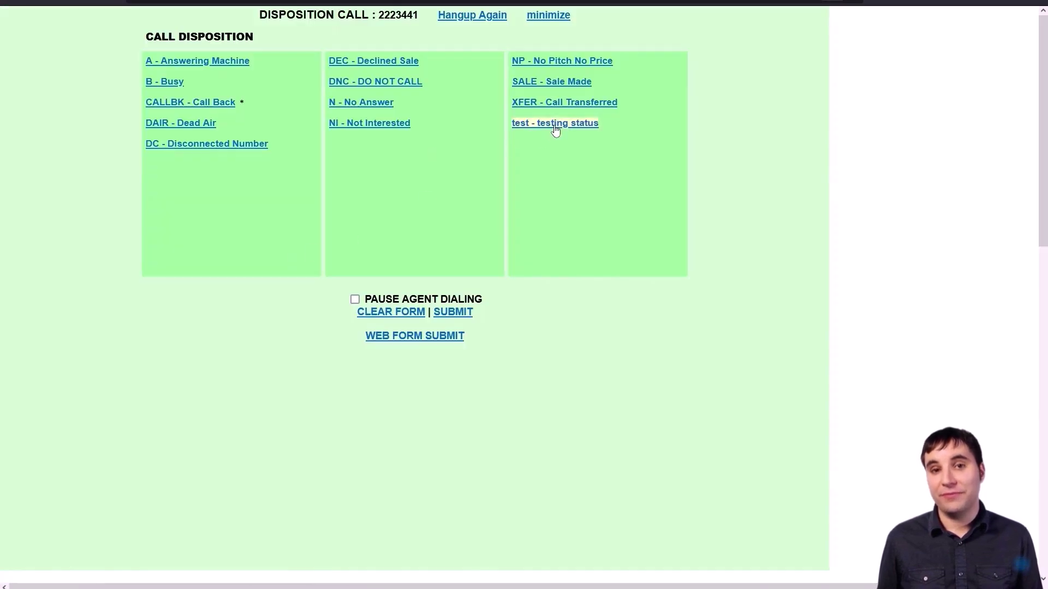
left_click(554, 125)
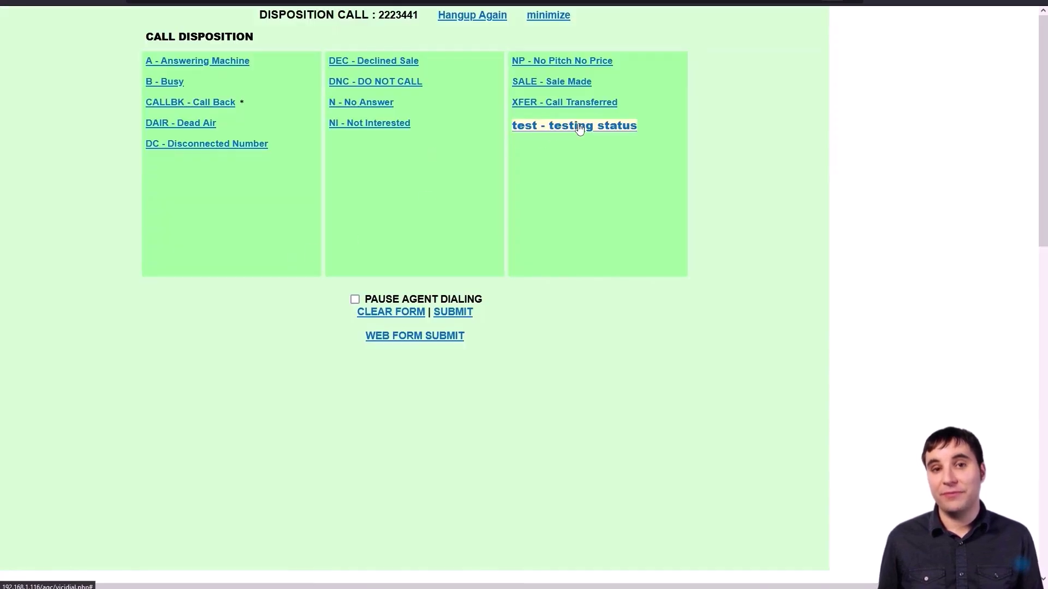
Step: Submit the test disposition, then set system status A (Answering Machine) agent-selectable to N
left_click(447, 313)
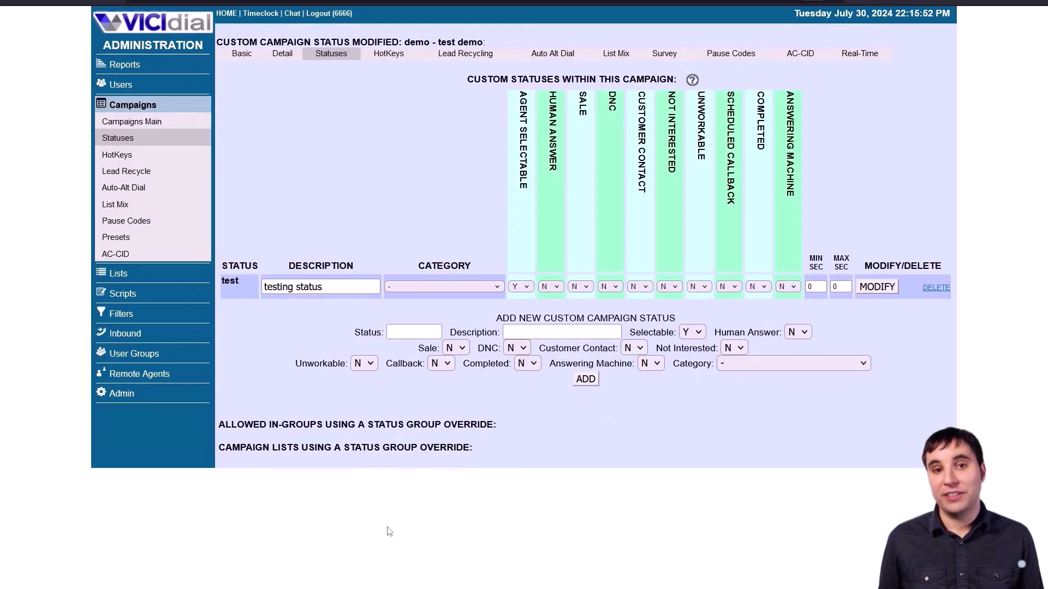
left_click(123, 395)
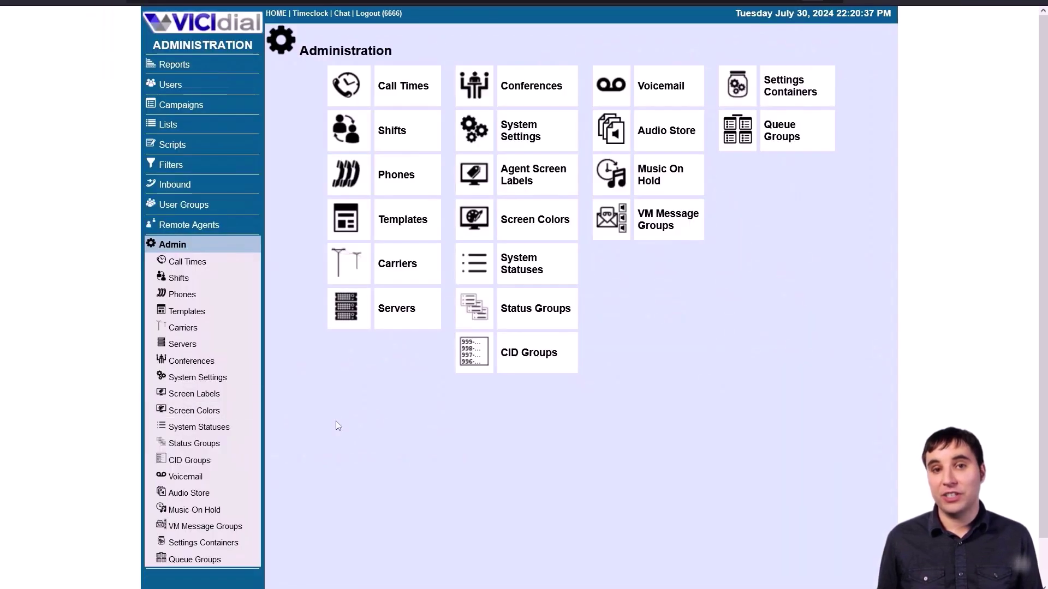
left_click(493, 247)
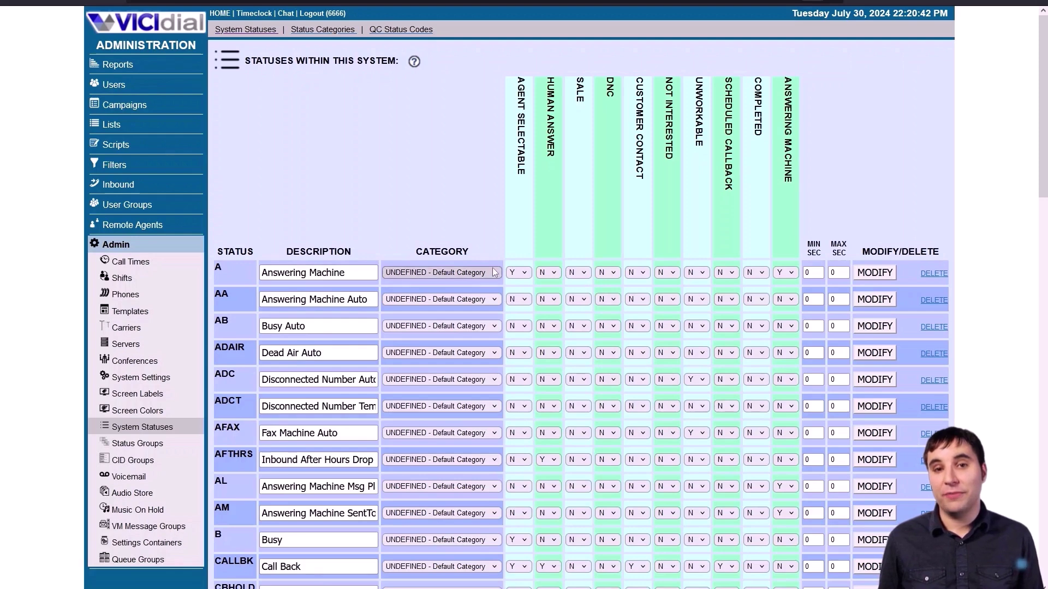
left_click(519, 273)
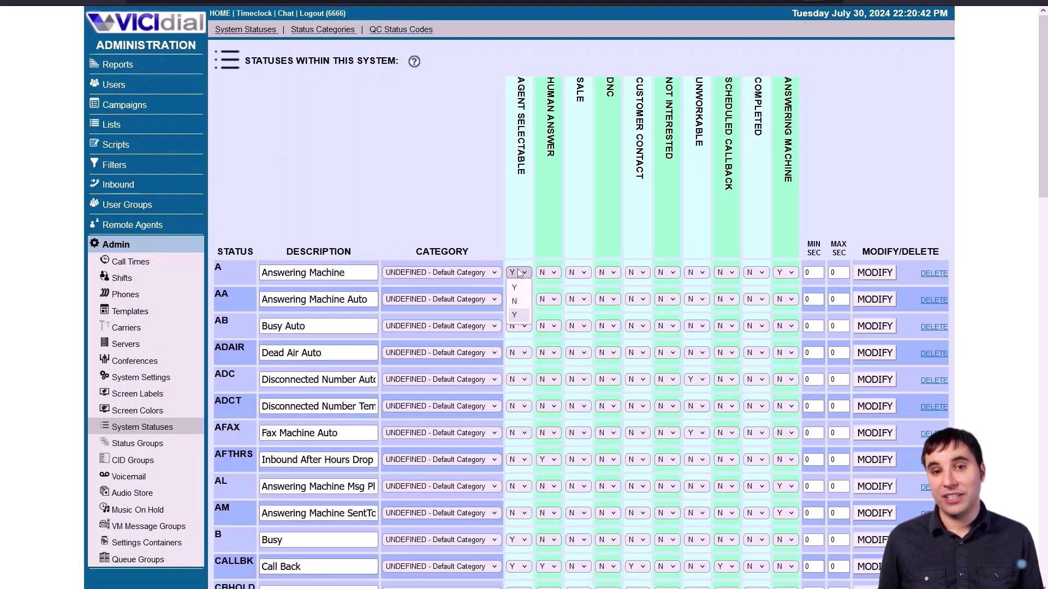
left_click(519, 303)
left_click(889, 276)
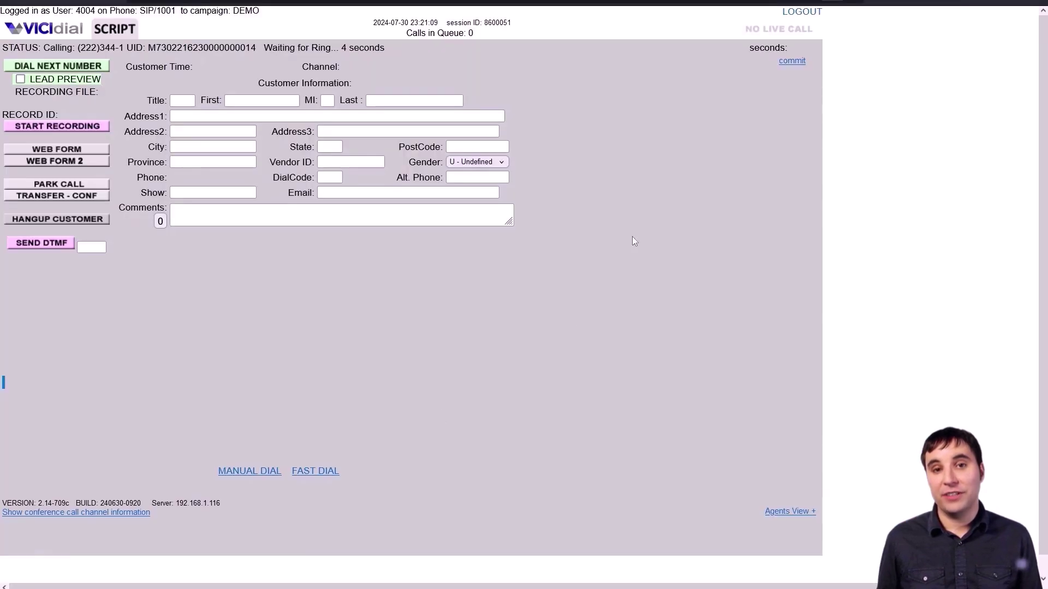
Step: Log the agent out and back in, answering the Zoiper phone call
left_click(802, 12)
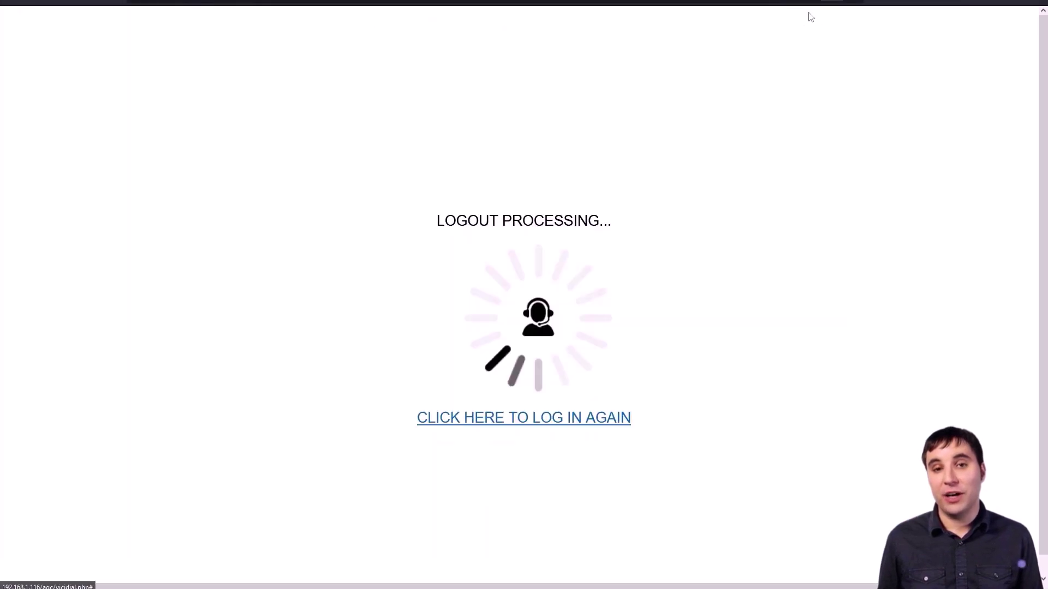
left_click(524, 418)
left_click(468, 223)
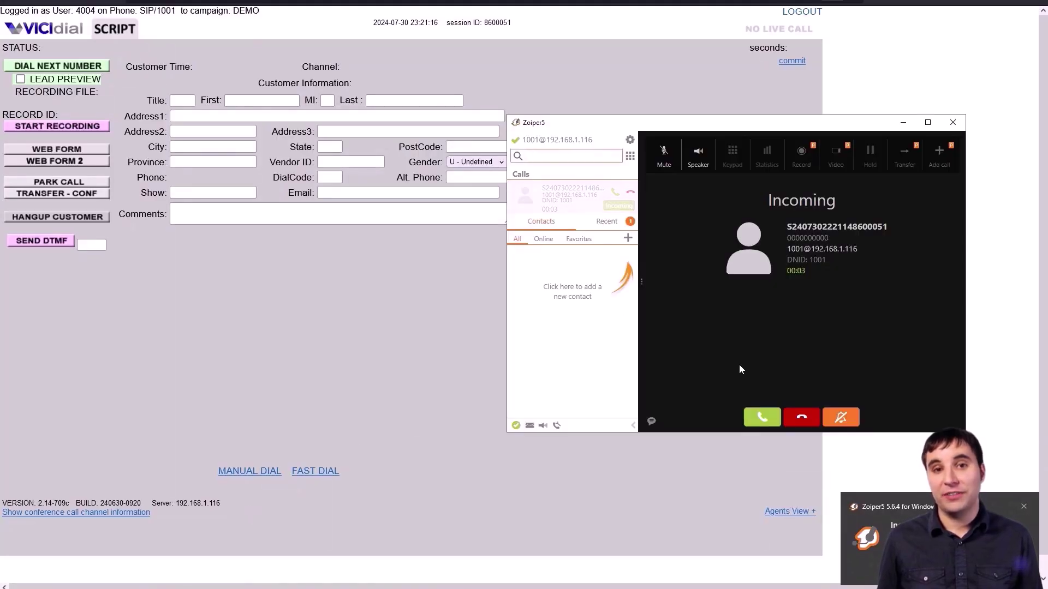
left_click(762, 418)
left_click(447, 386)
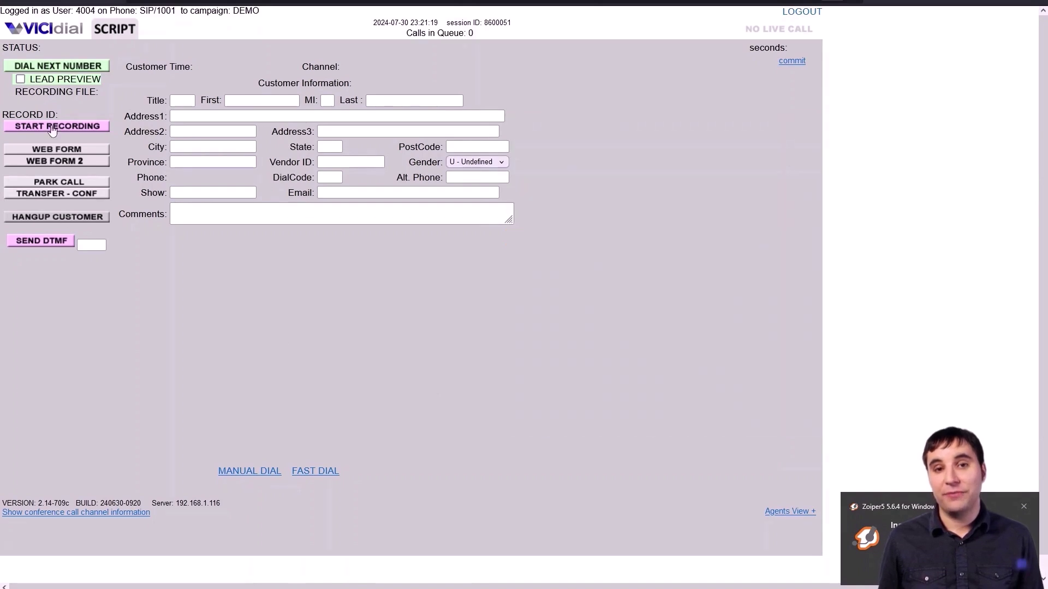
Step: Manually dial 2222222 and hang up the customer
left_click(259, 467)
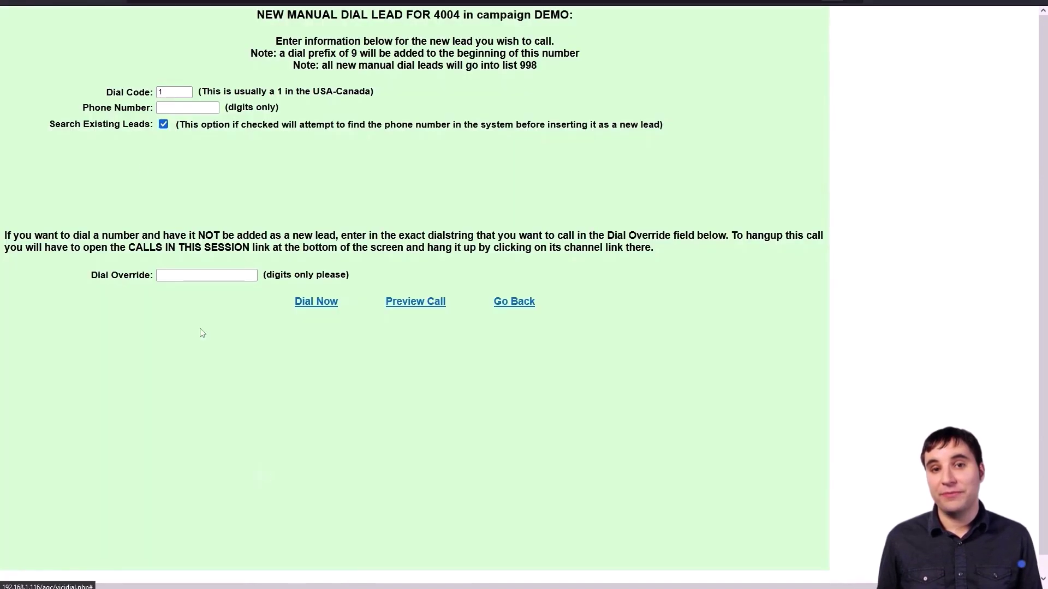
left_click(174, 107)
type("2222222")
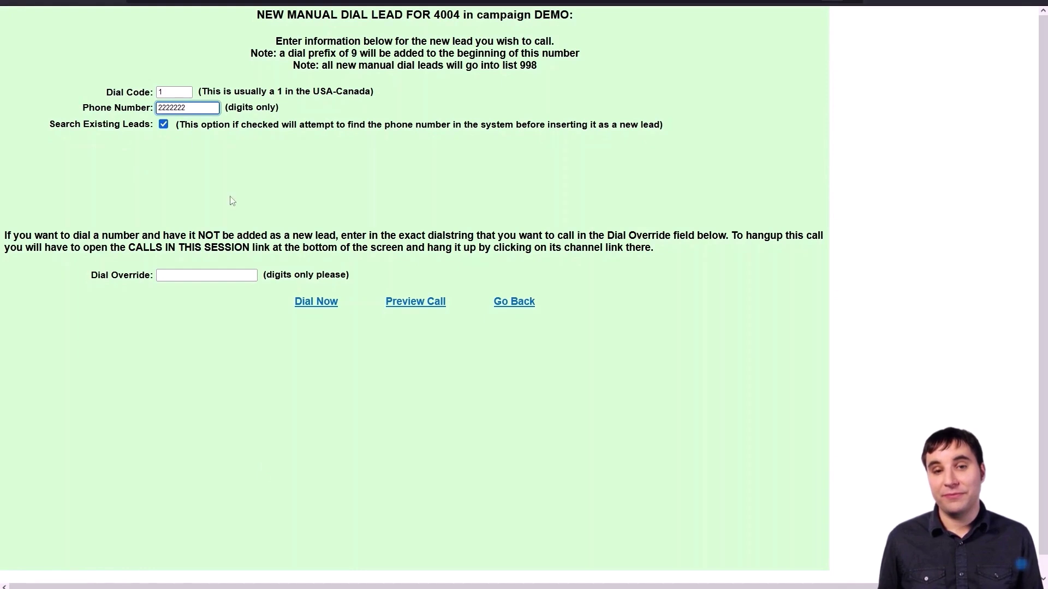
left_click(315, 303)
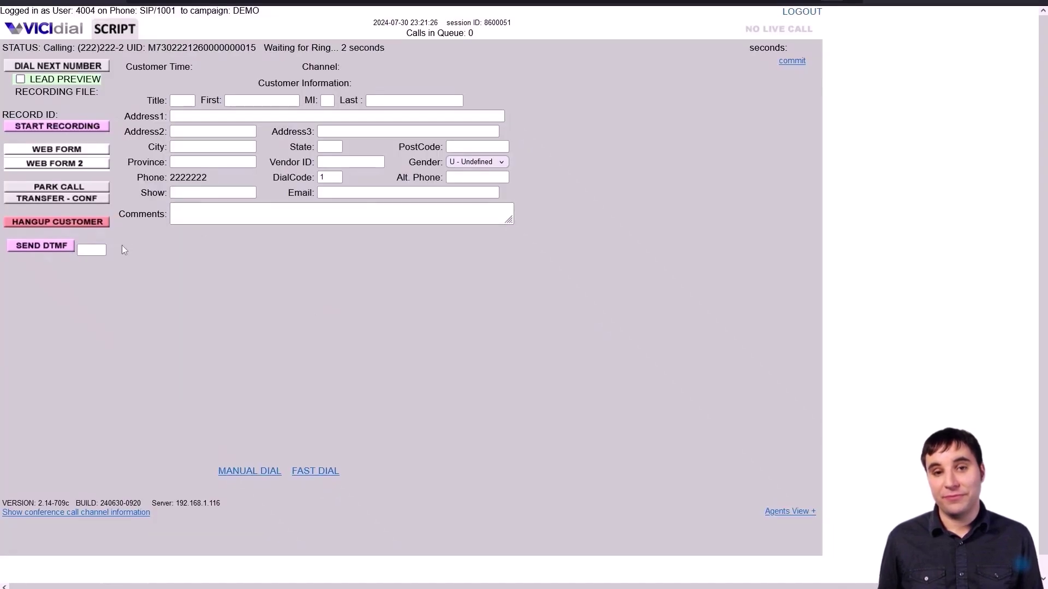
left_click(82, 228)
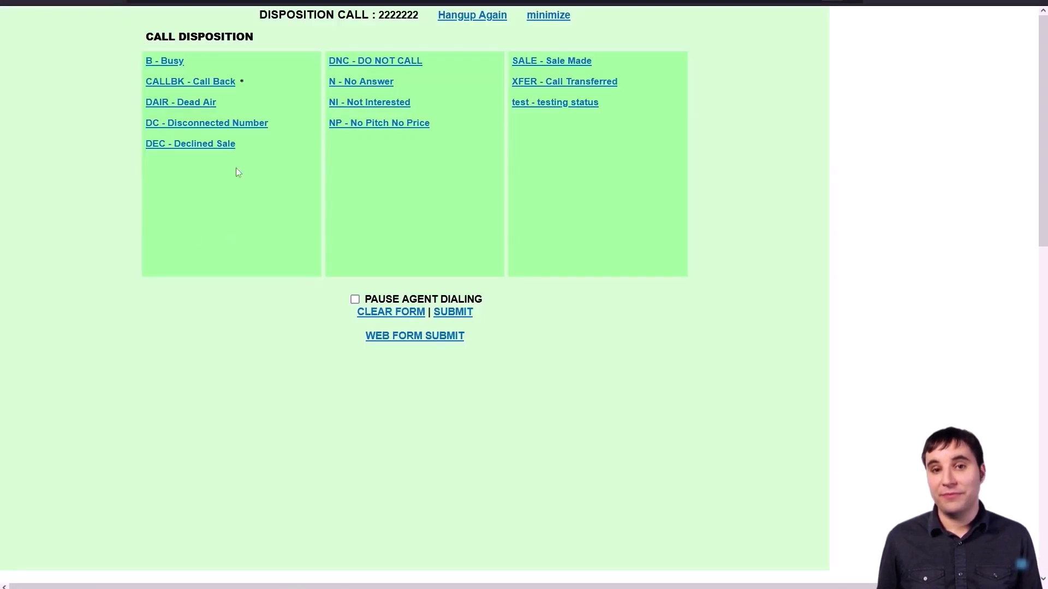